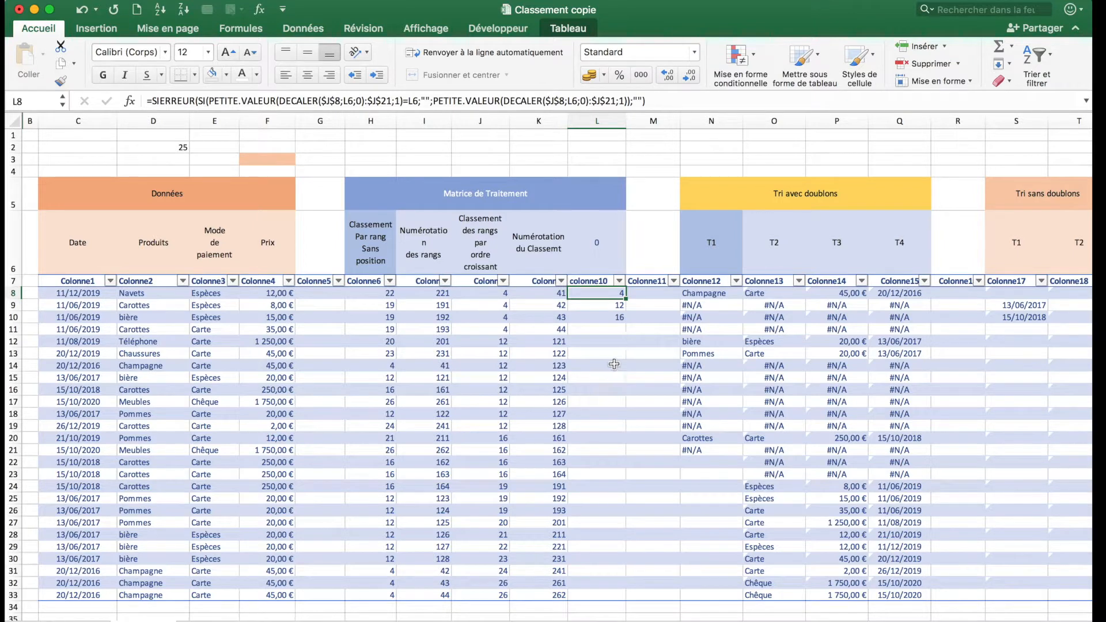
- Review cells L8:L10 and L15 in the Matrice de Traitement and inspect the ranking formula in H8
left_click(611, 376)
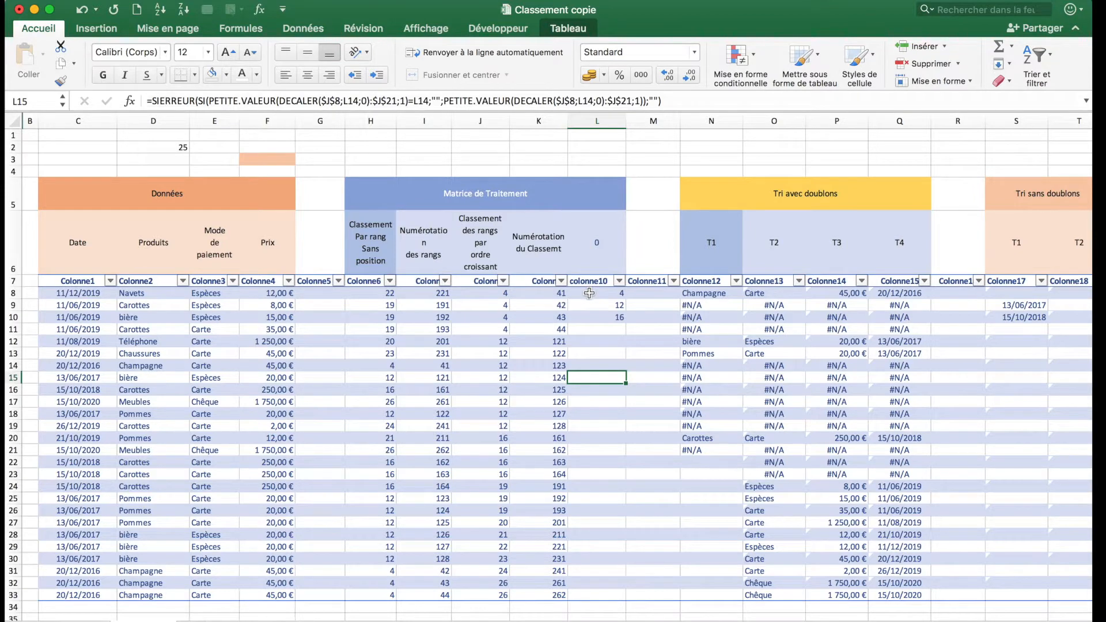
left_click_drag(589, 293, 589, 318)
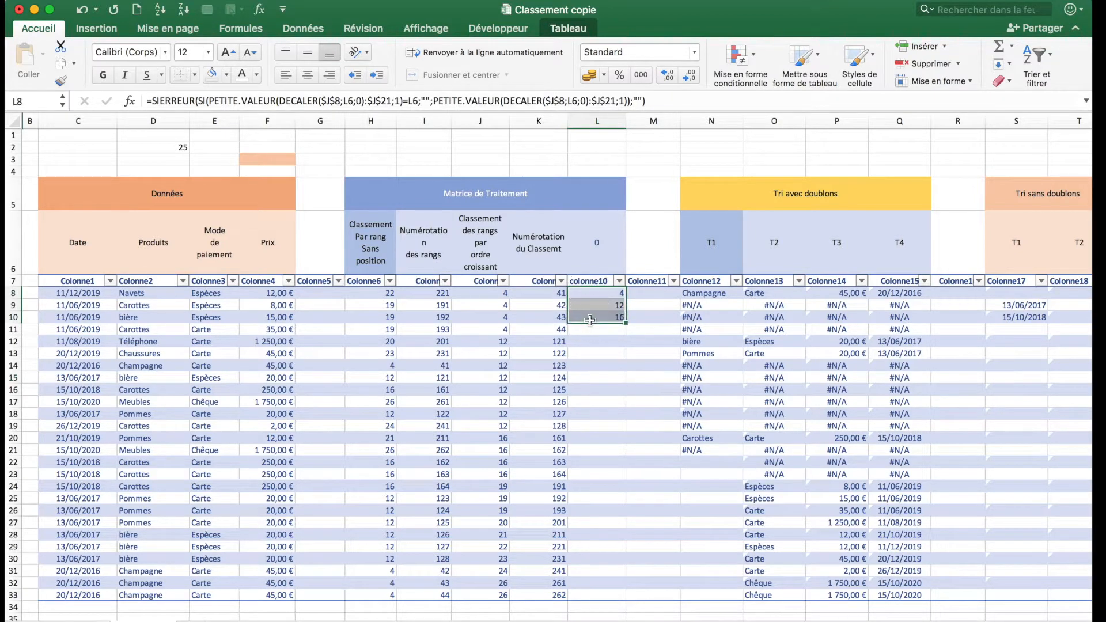
left_click(596, 377)
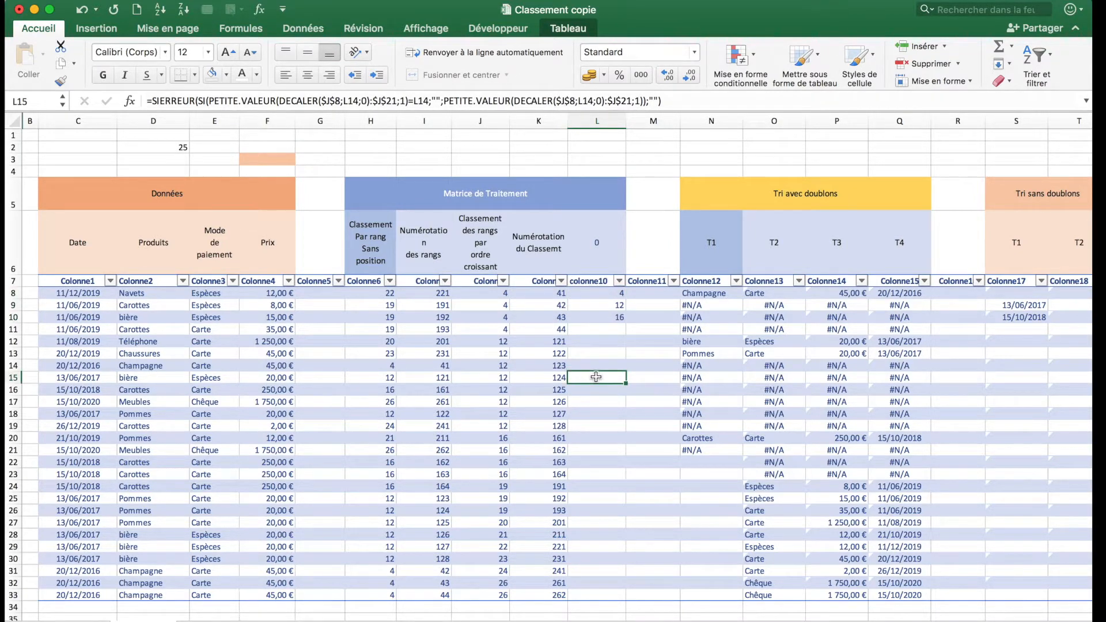
left_click(387, 291)
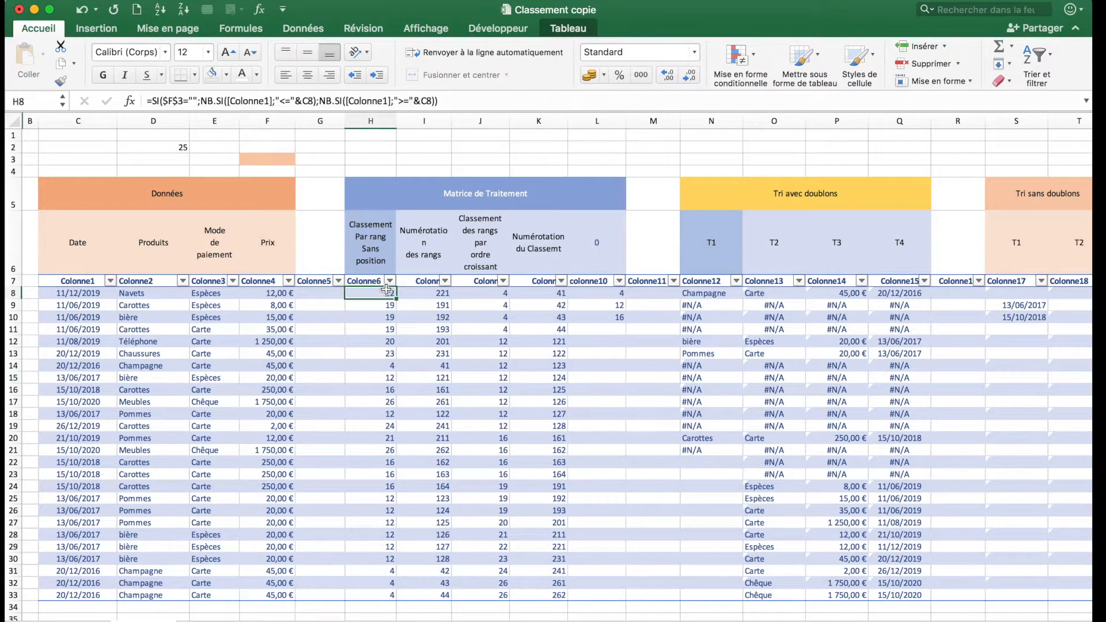
left_click(556, 100)
key("Return")
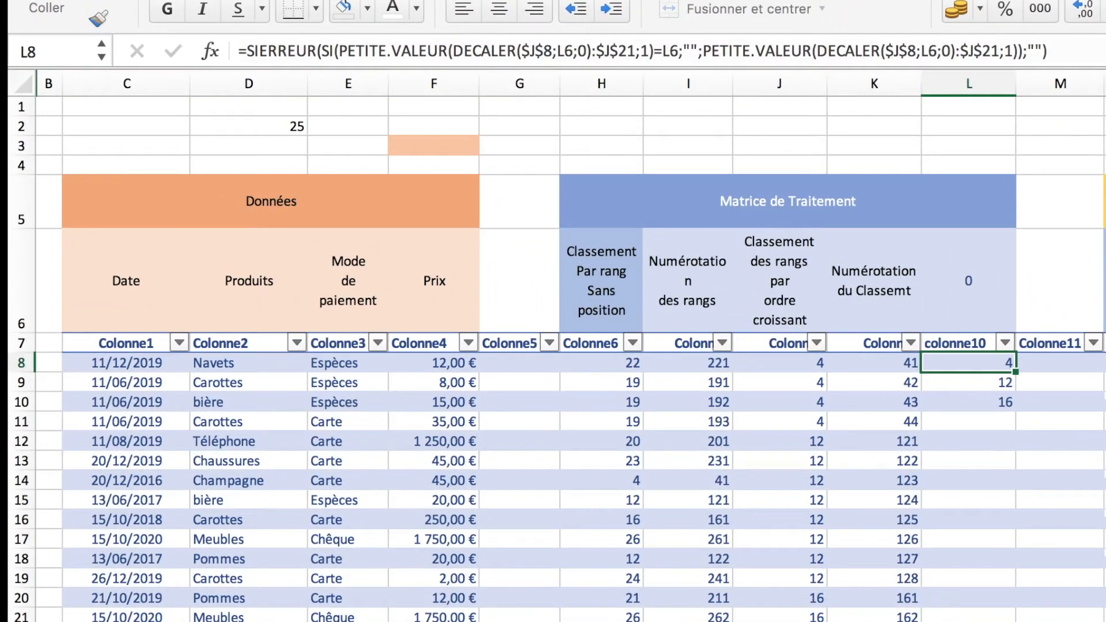
- Examine the cell references used by the SIERREUR formulas in L8, L9 and the cells beneath them
left_click(1049, 51)
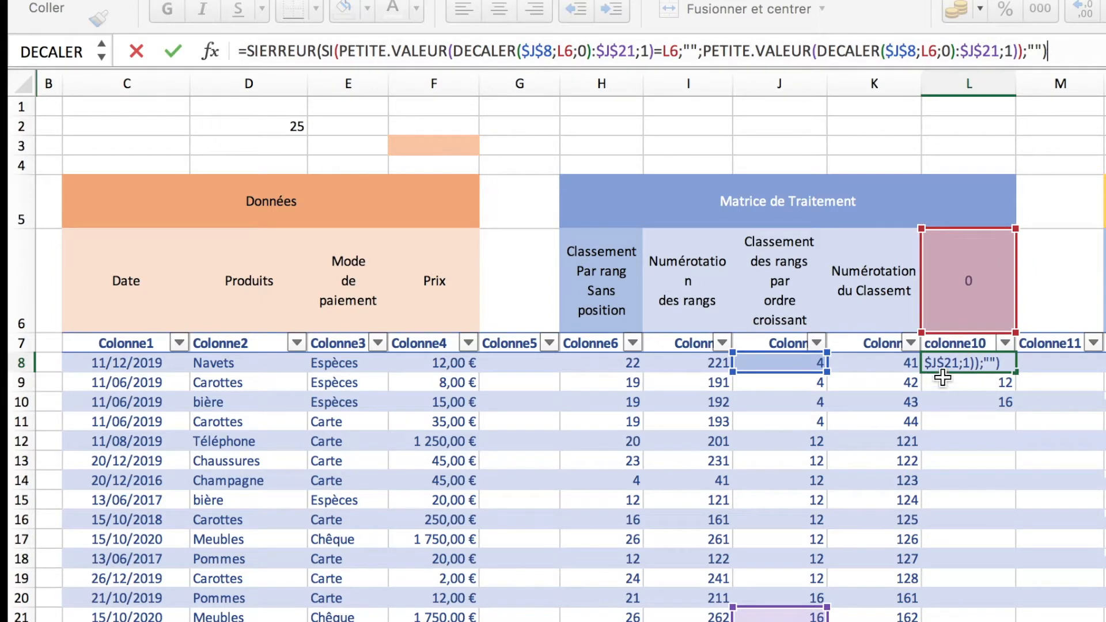
key("Return")
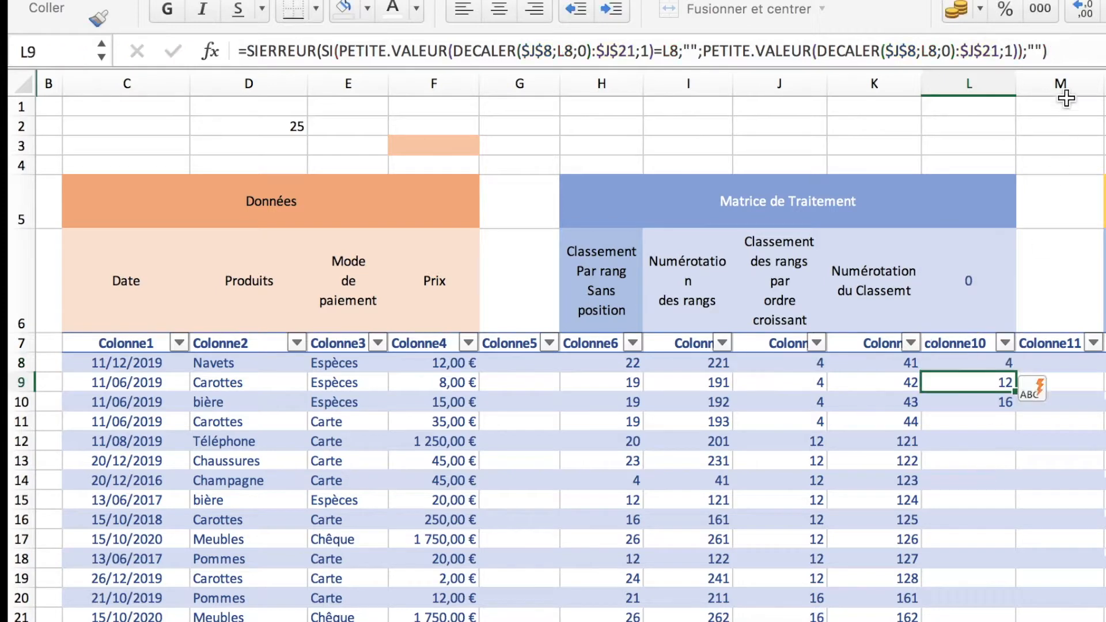
double_click(975, 382)
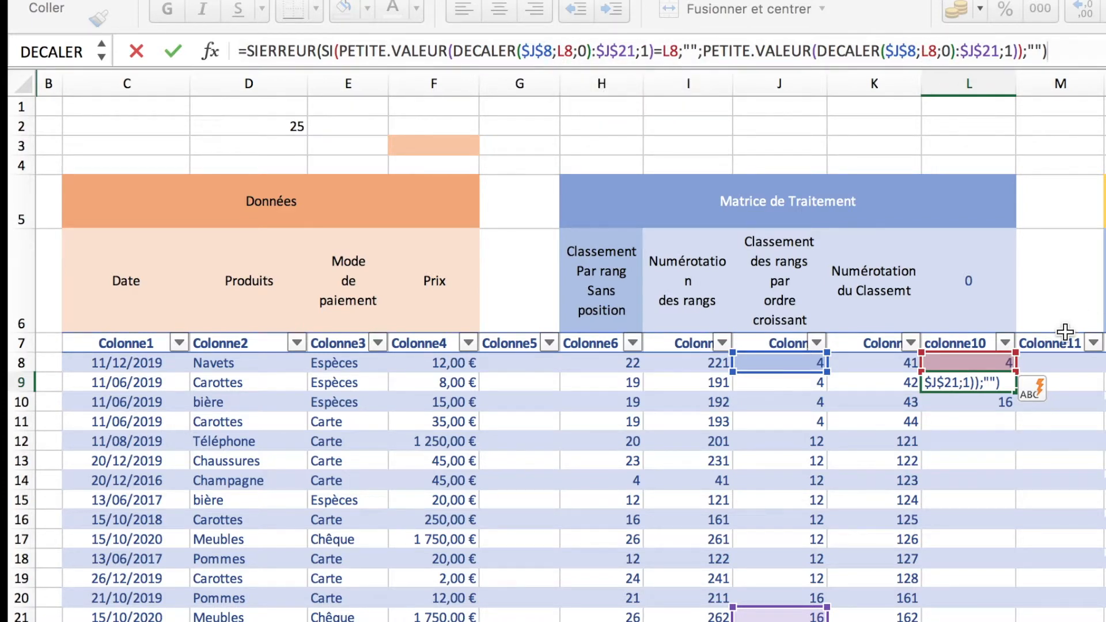
key("Escape")
key("Up")
key("F2")
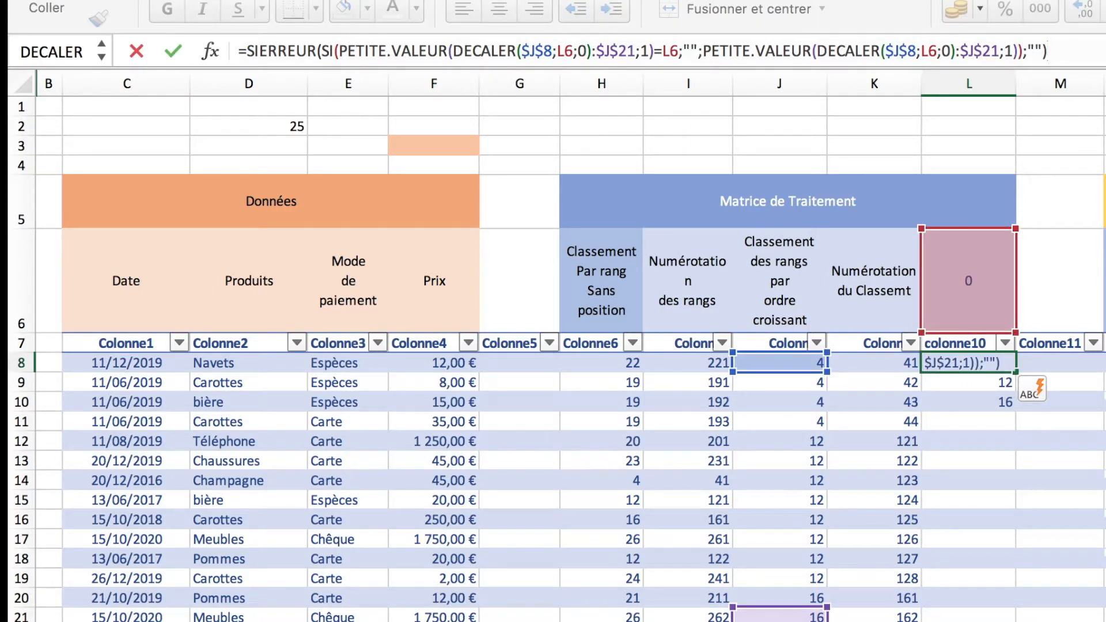
key("Escape")
key("Down")
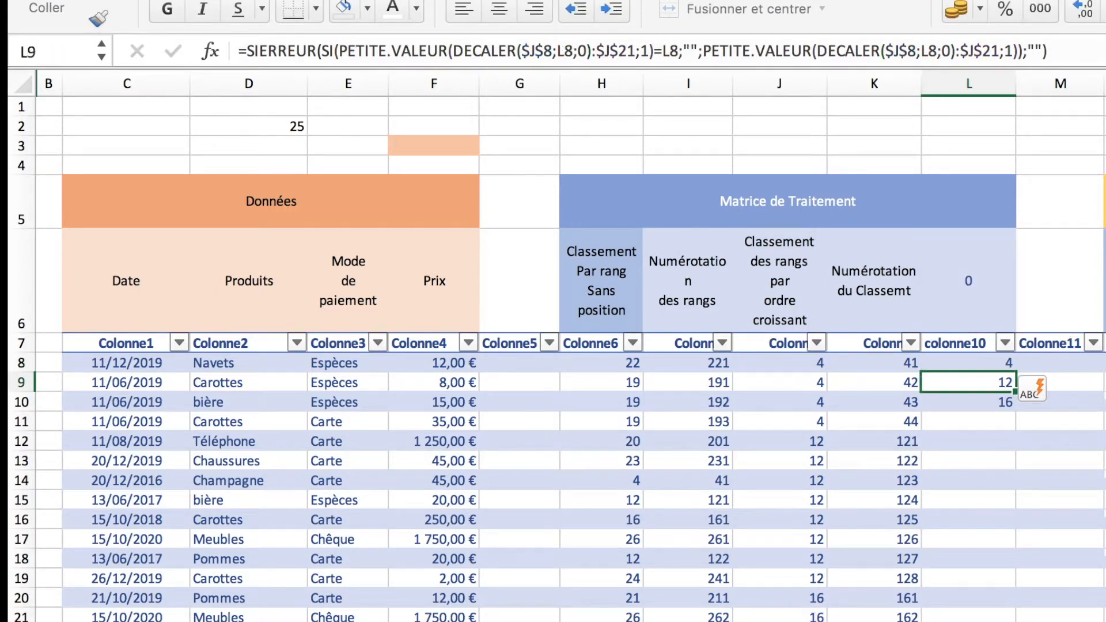
key("Down")
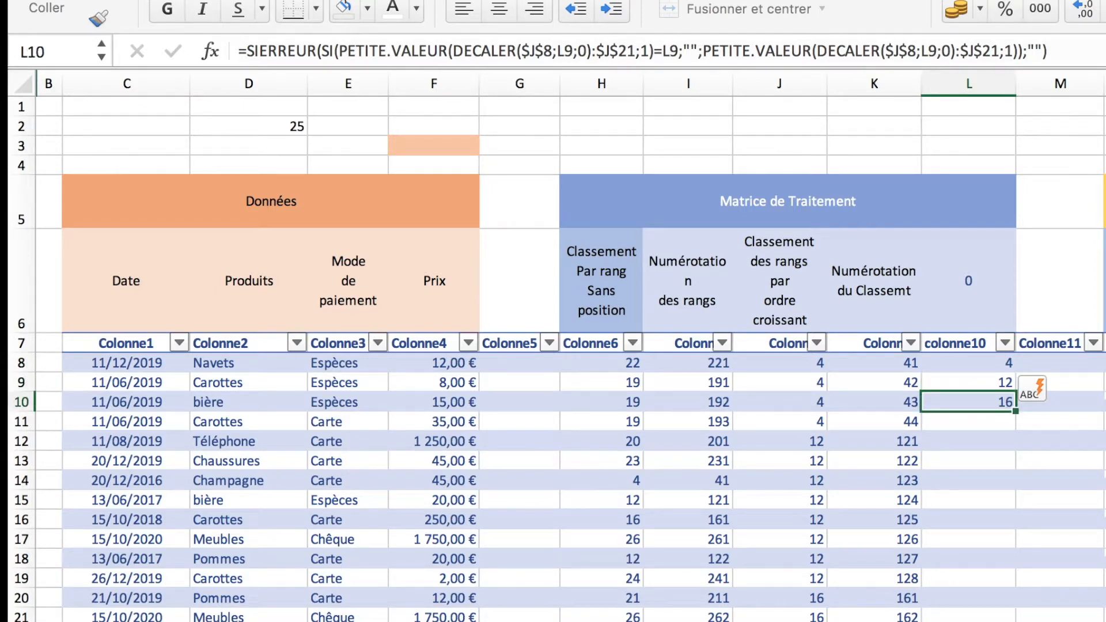
key("Down")
key("Down")
key("Down")
key("Up")
key("Up")
key("Up")
key("Up")
key("Up")
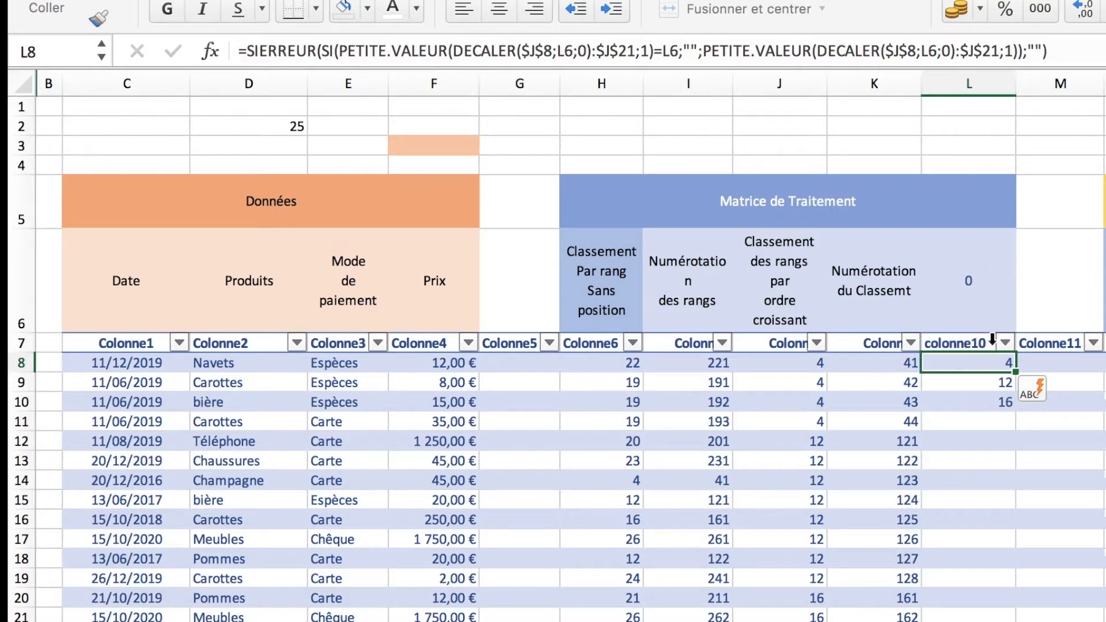
- Replace the table header in L7 with 0
left_click(962, 341)
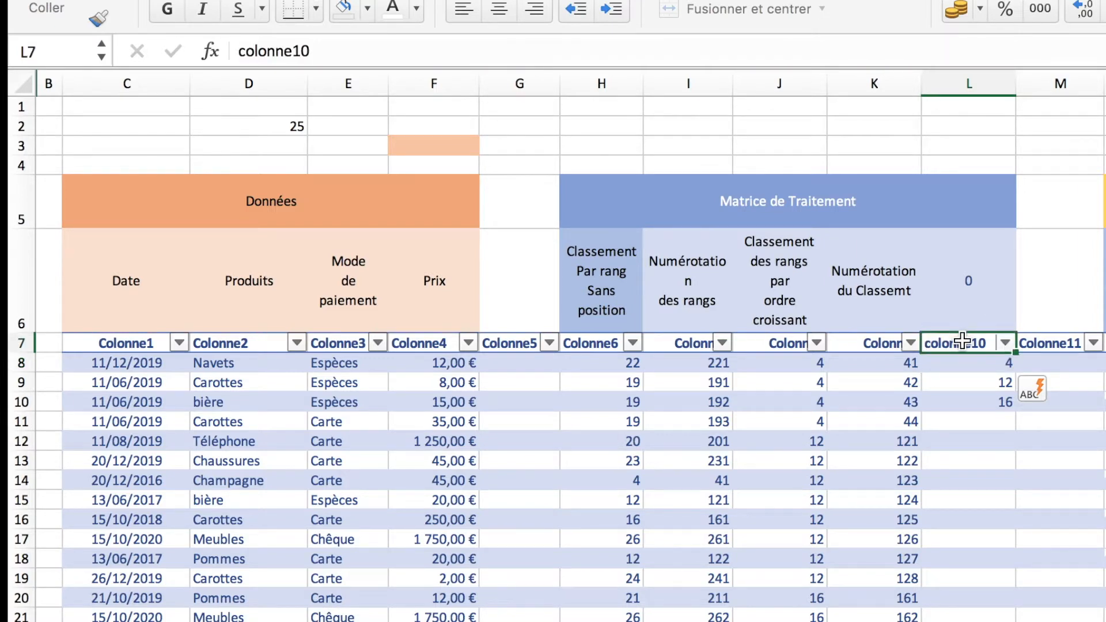
type("0")
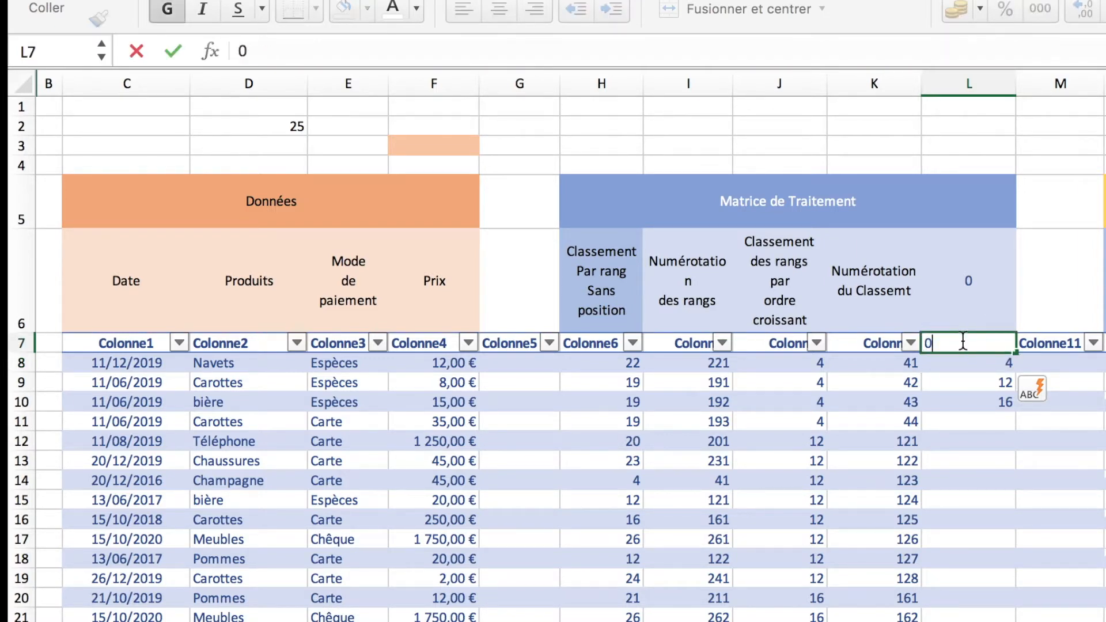
key("Return")
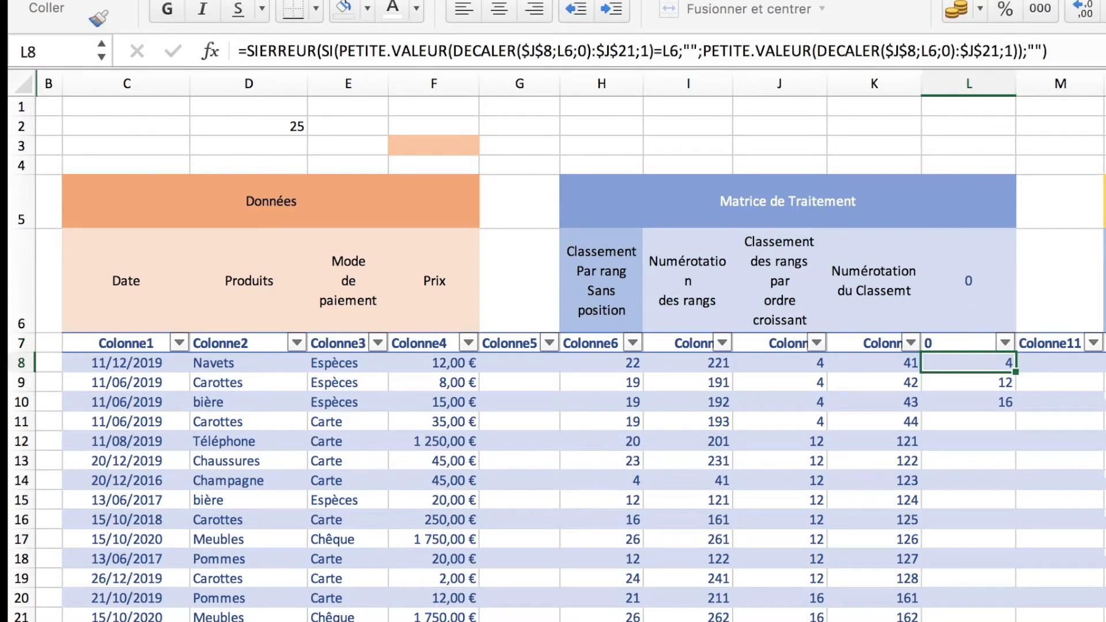
- Change all three L6 references in the L8 formula to L7 and fill the formula down column L
left_click(1064, 52)
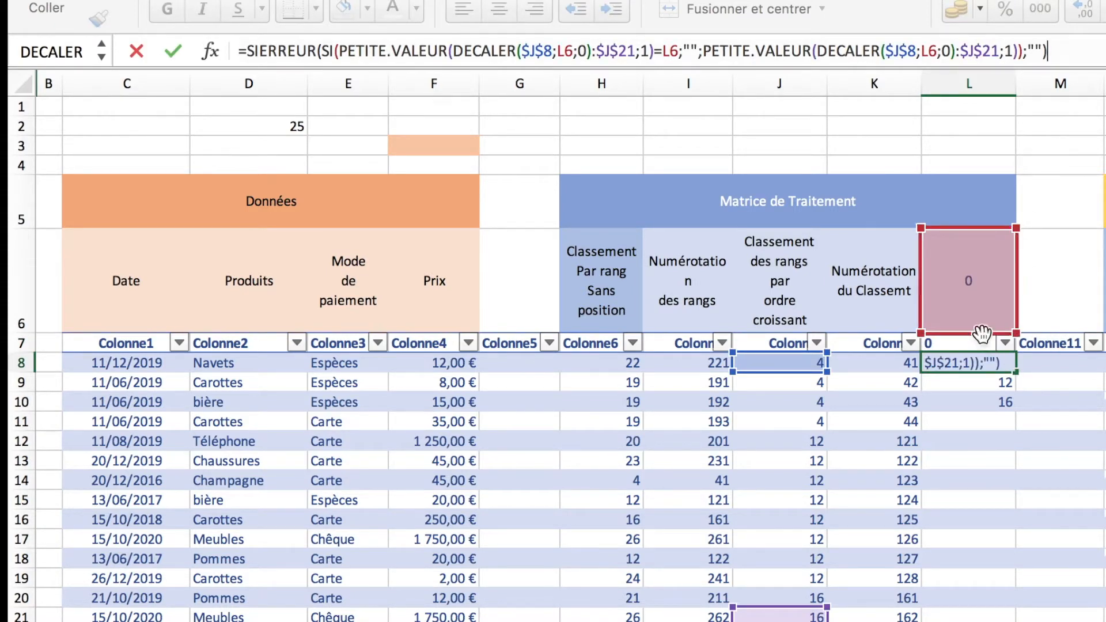
left_click_drag(982, 333, 982, 344)
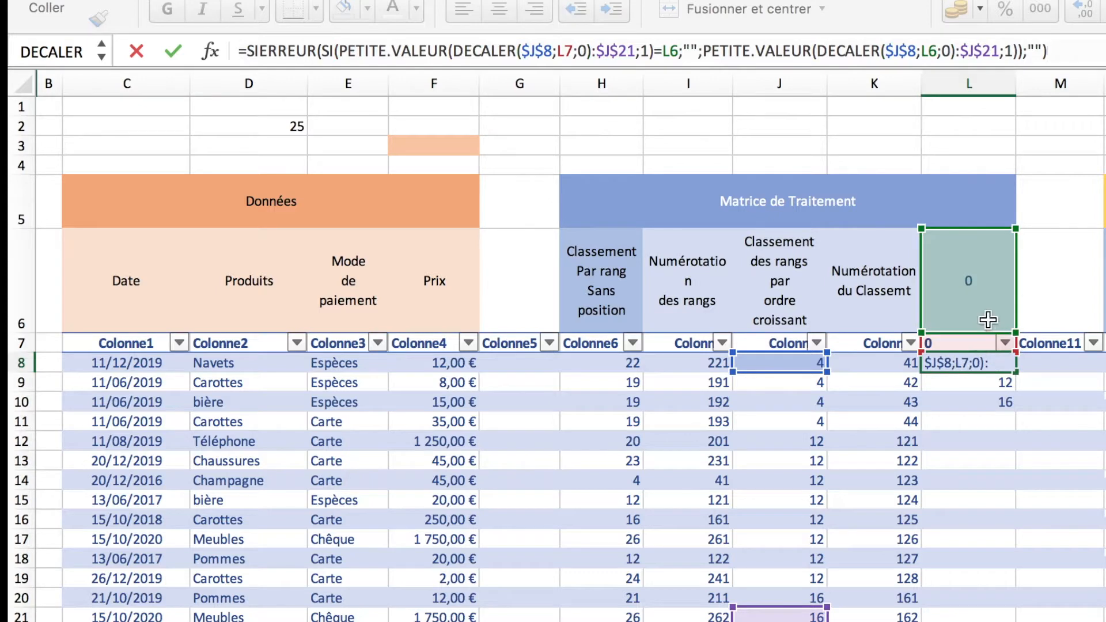
left_click_drag(1017, 278, 1017, 278)
left_click_drag(991, 333, 988, 340)
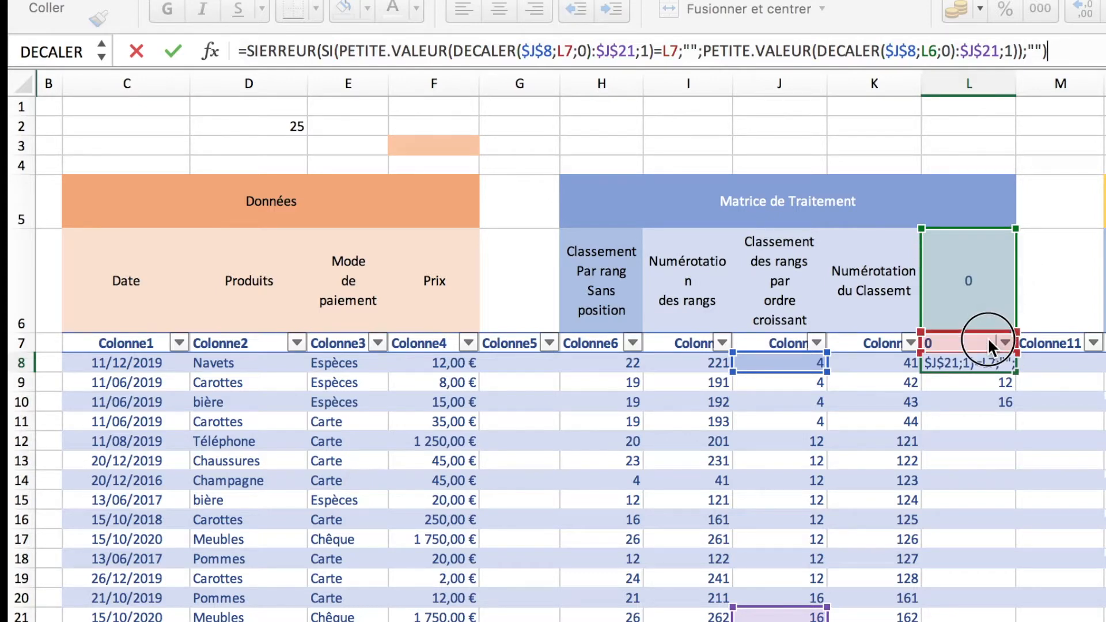
left_click_drag(1018, 283, 992, 343)
key("Return")
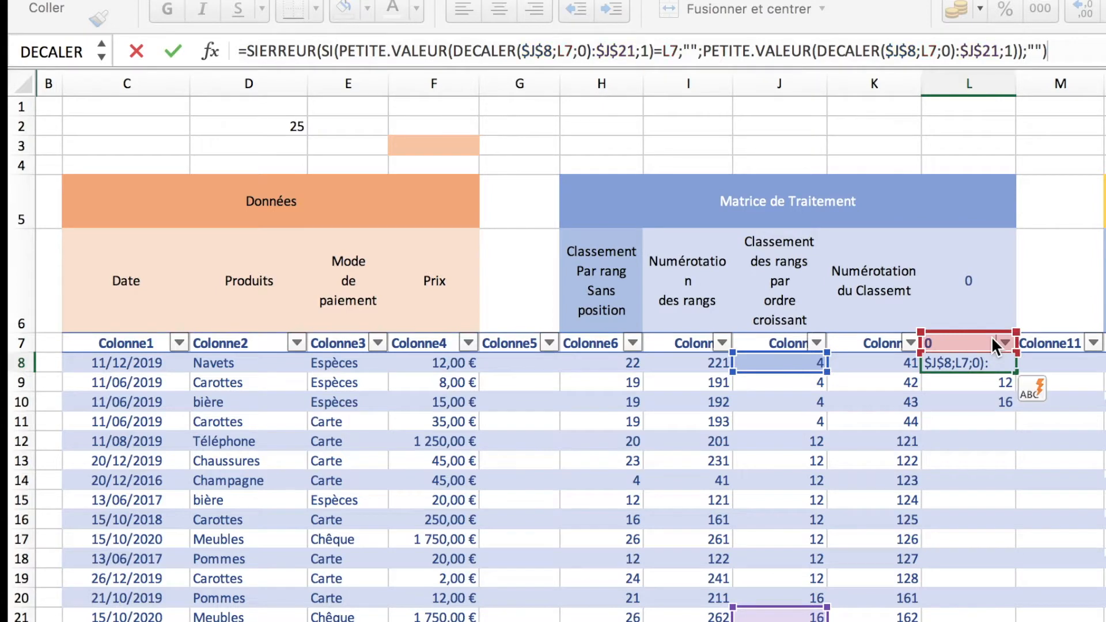
key("Up")
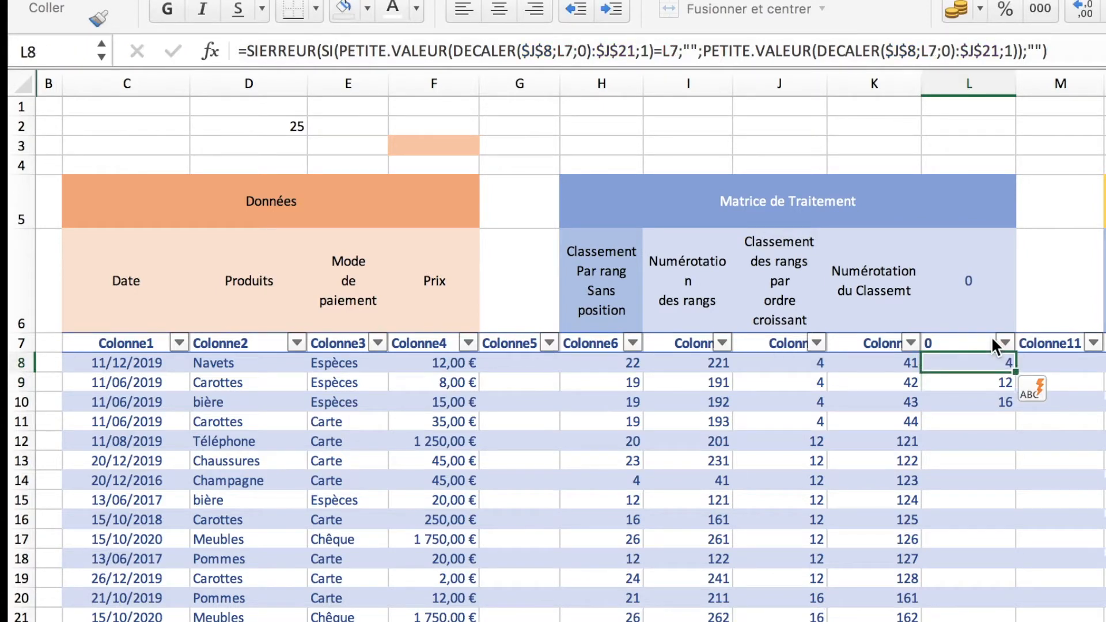
double_click(1016, 372)
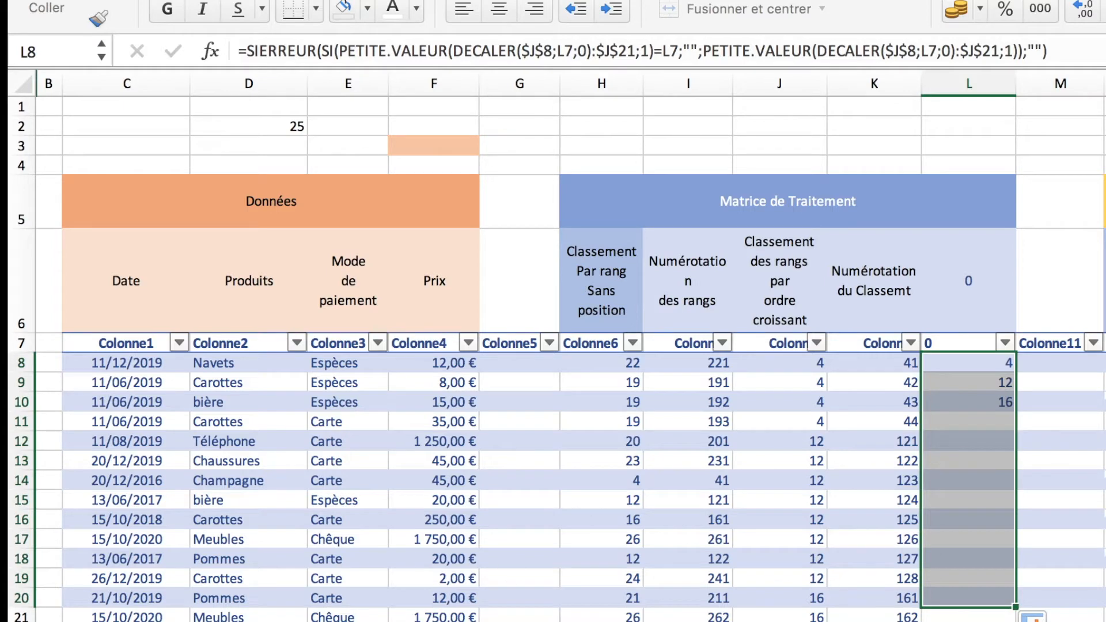
- Check which cells the formulas in L8, L9 and L10 reference
left_click(998, 364)
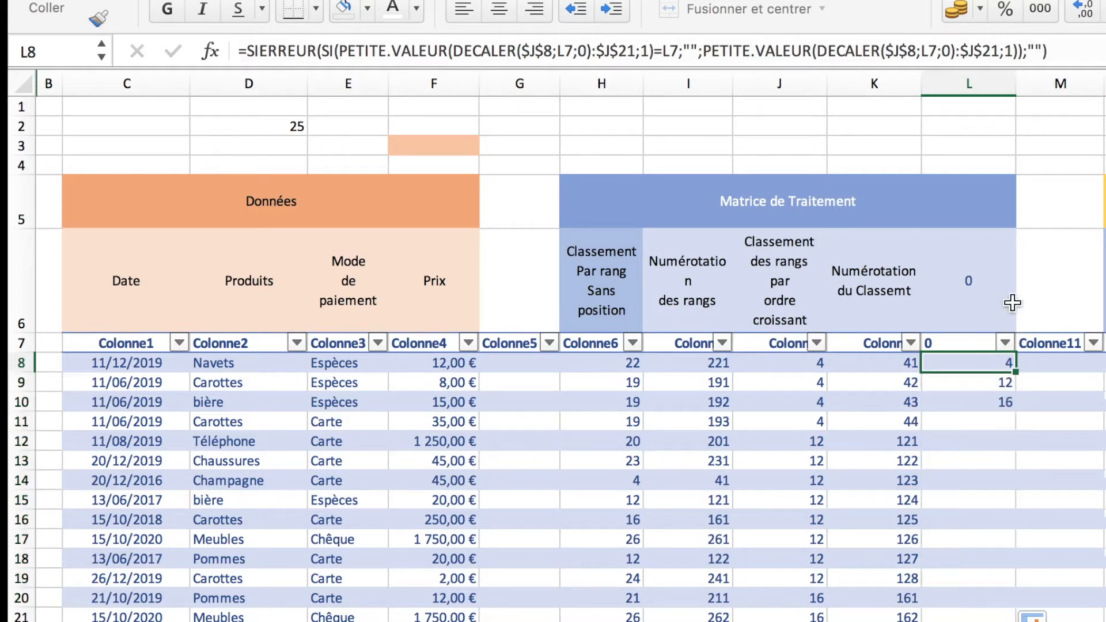
left_click(1050, 51)
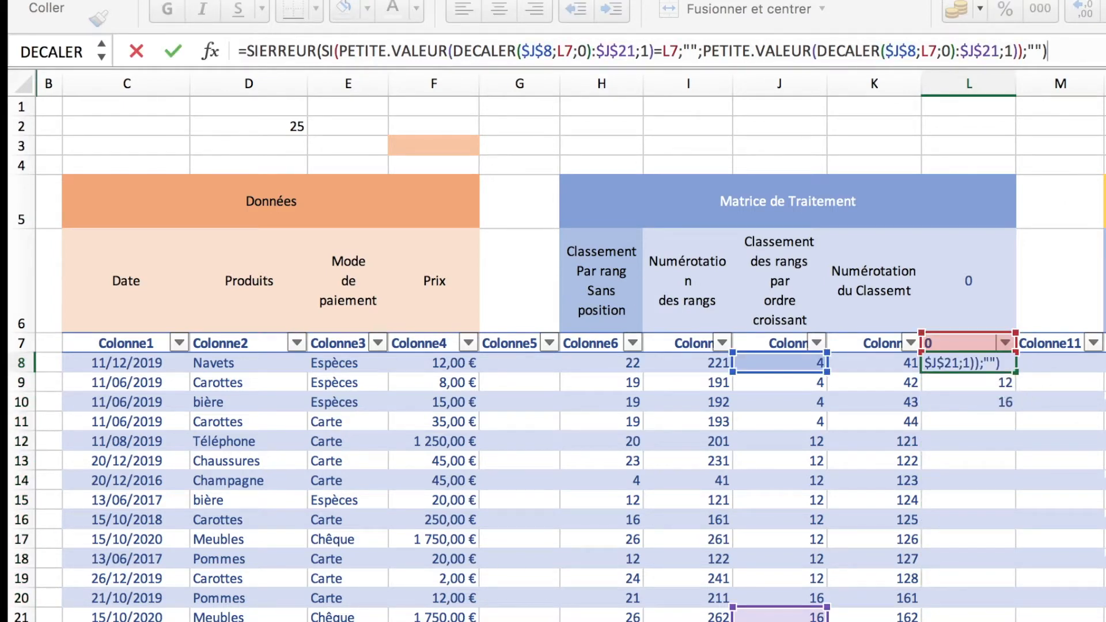
key("Return")
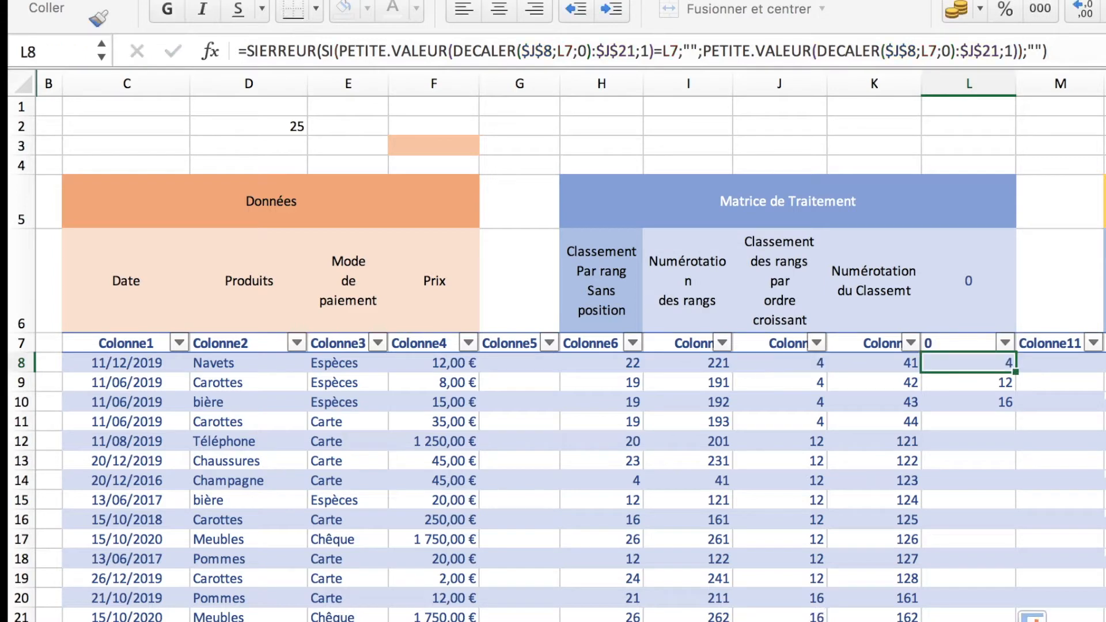
key("F2")
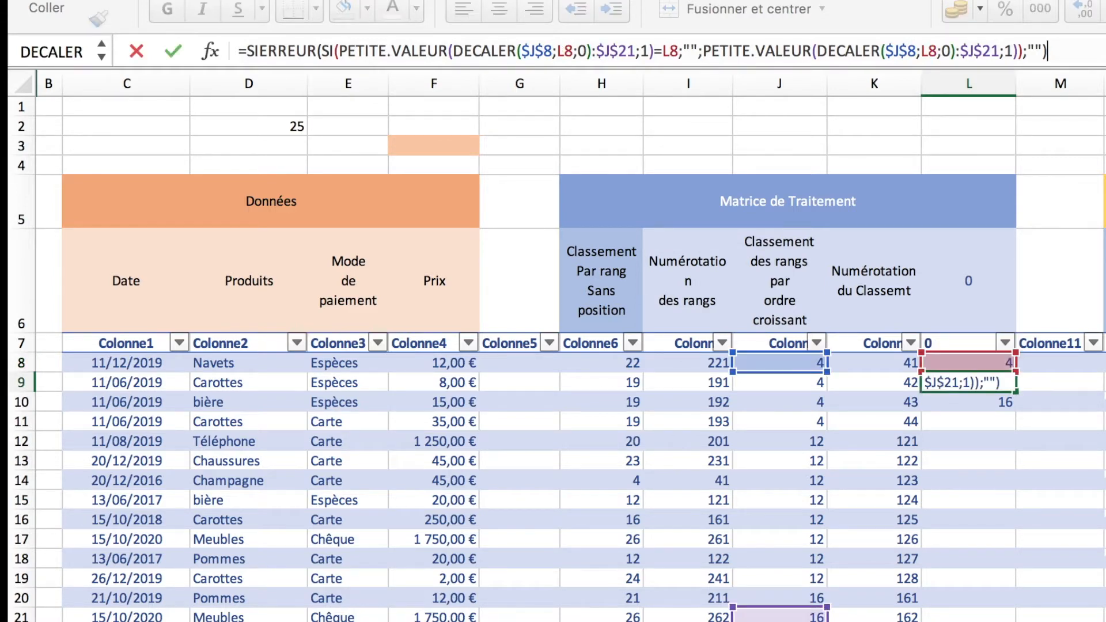
key("Return")
key("F2")
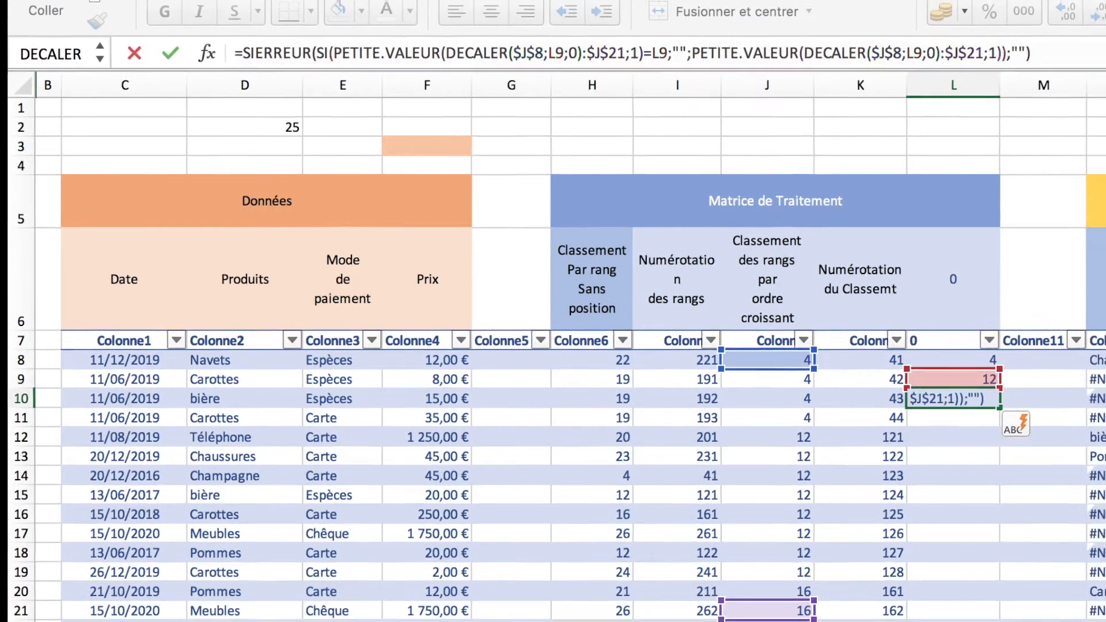
key("Return")
key("Up")
key("Up")
key("Up")
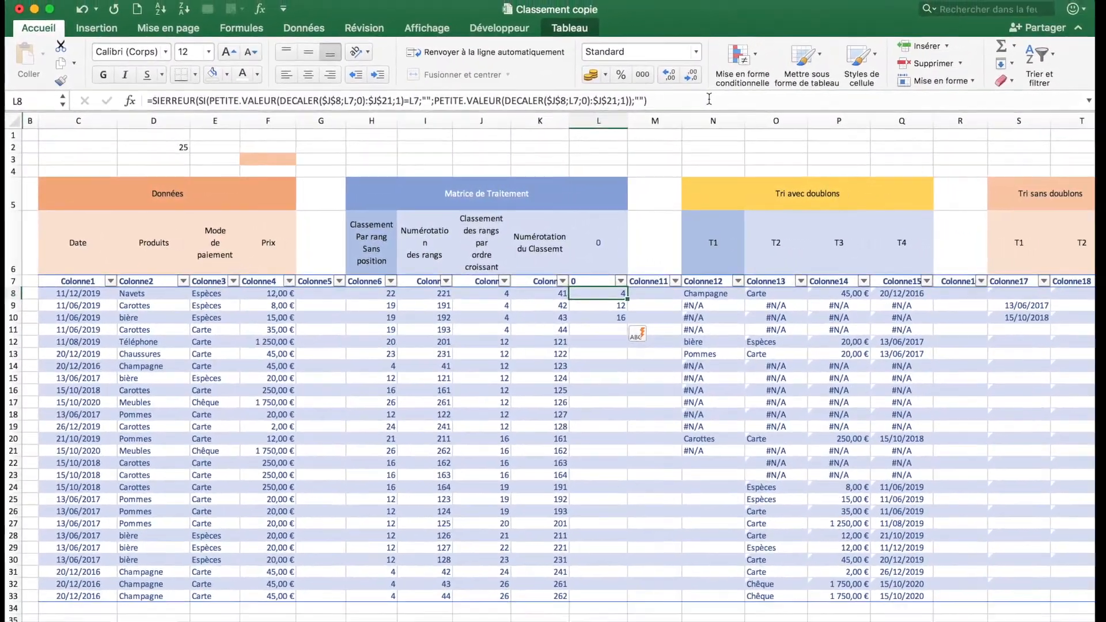
- Replace the content of L6 with the heading "Tri sans doublon", with a line break before "doublon"
left_click(599, 242)
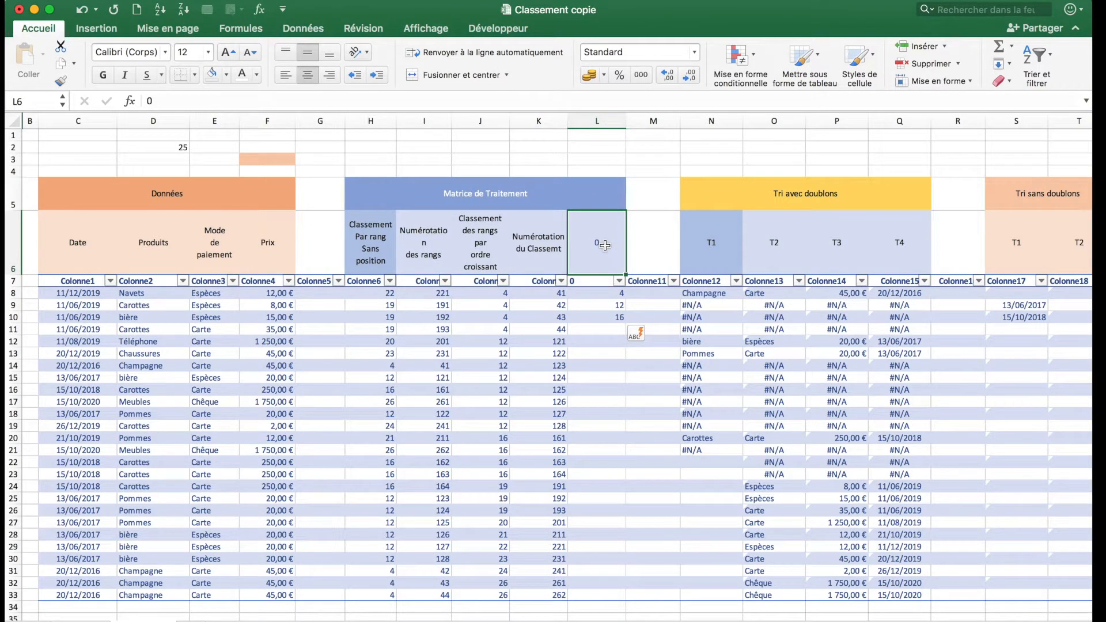
type("Tri san")
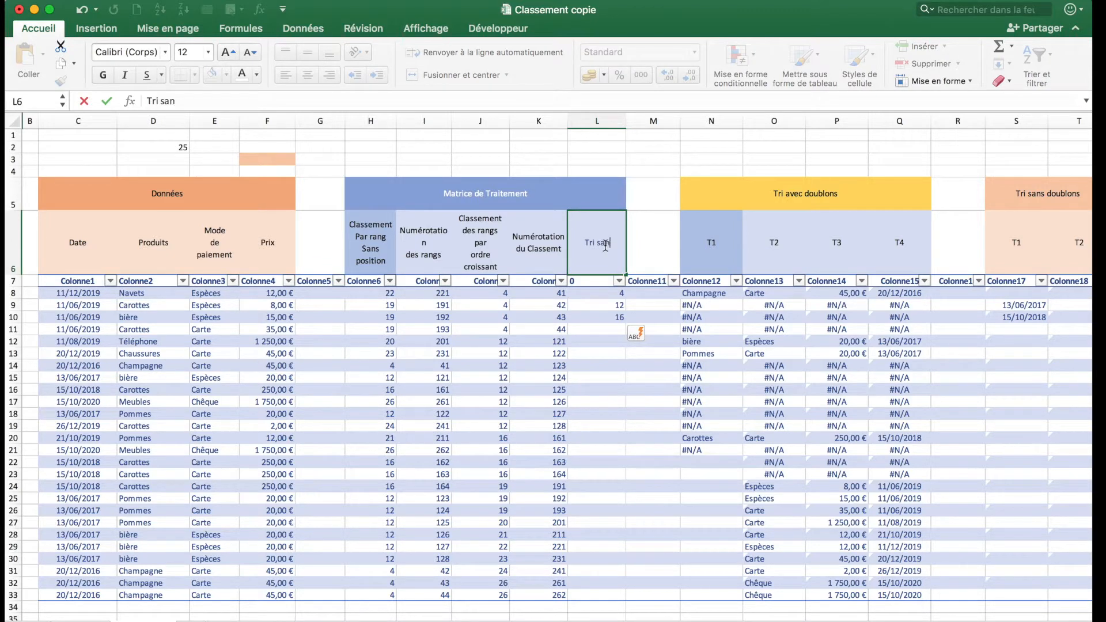
type("s doublon")
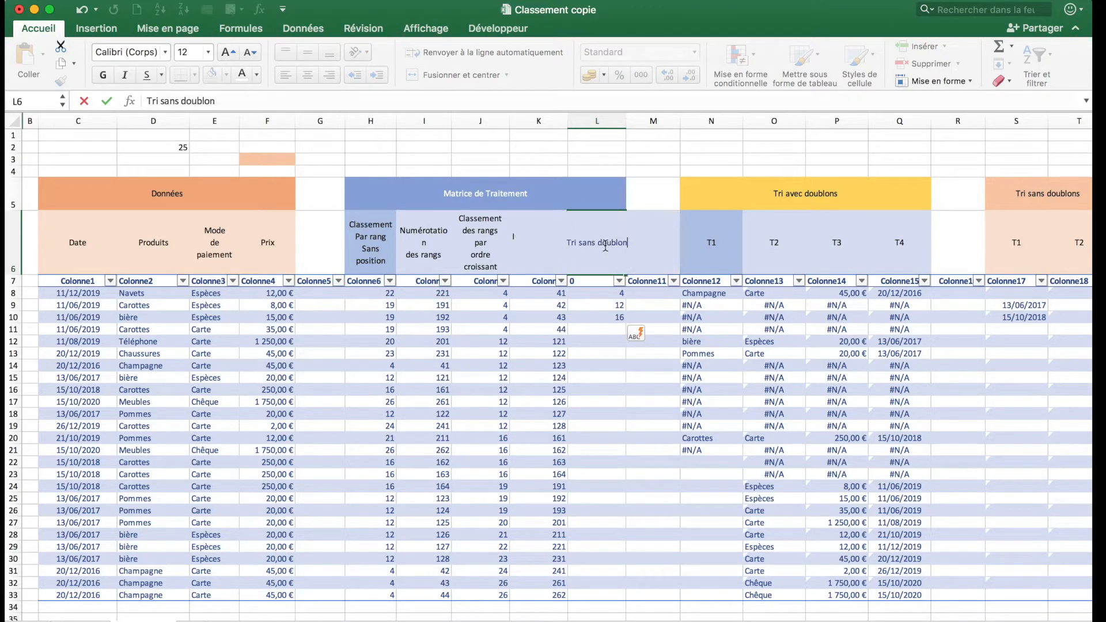
key("Return")
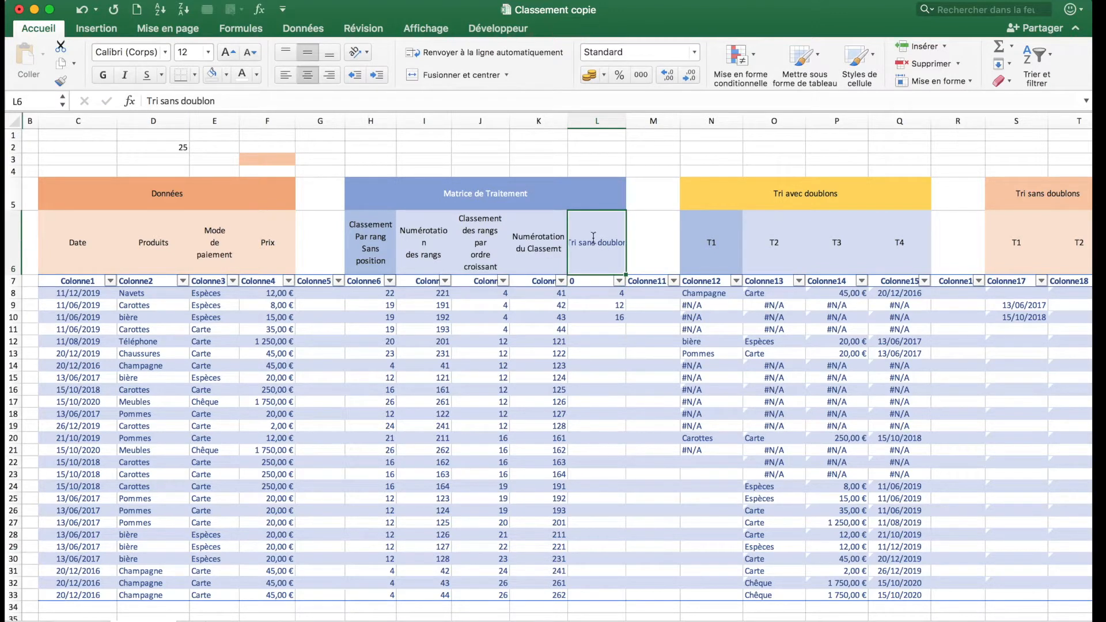
left_click(181, 102)
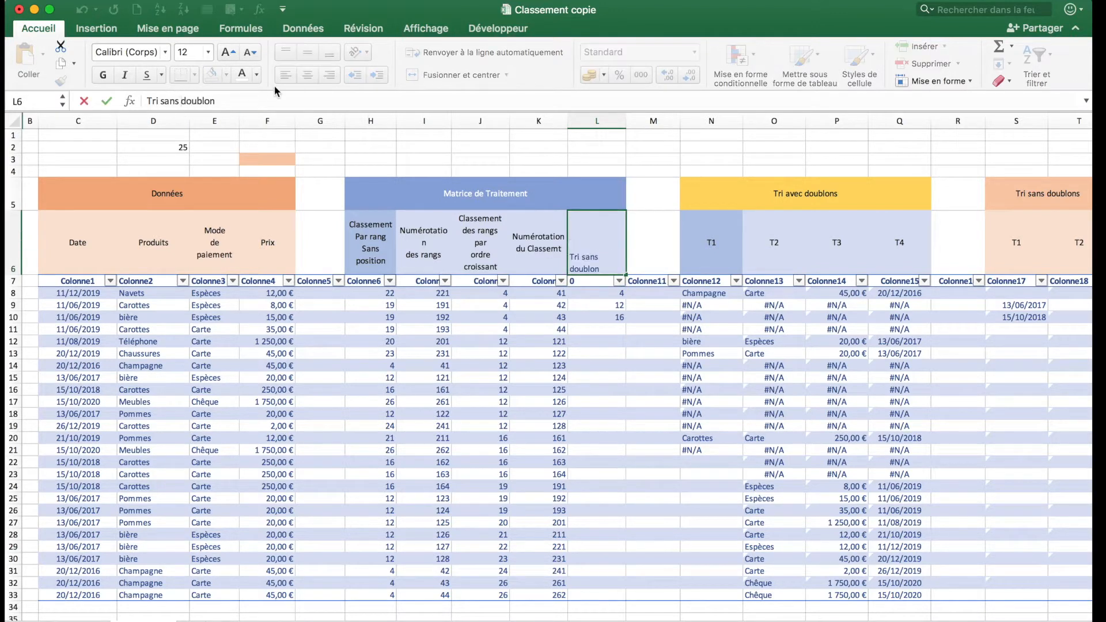
key("alt+Return")
key("Return")
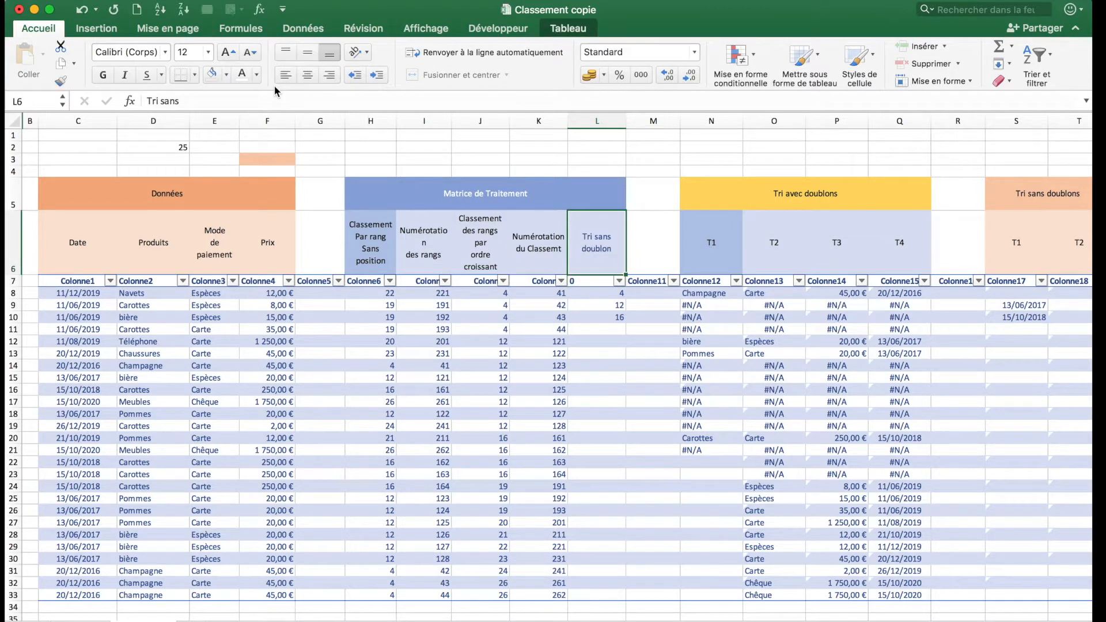
- Copy the formatting of the "Numérotation du Classemt" heading in K6 to the heading in L6
left_click(548, 246)
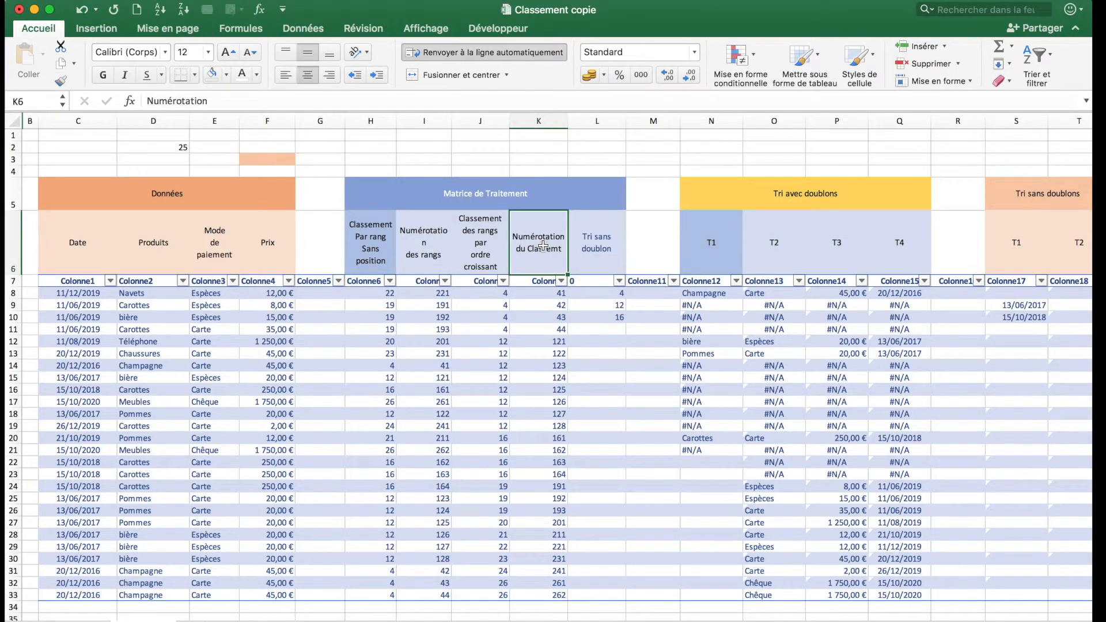
left_click(61, 80)
left_click(600, 253)
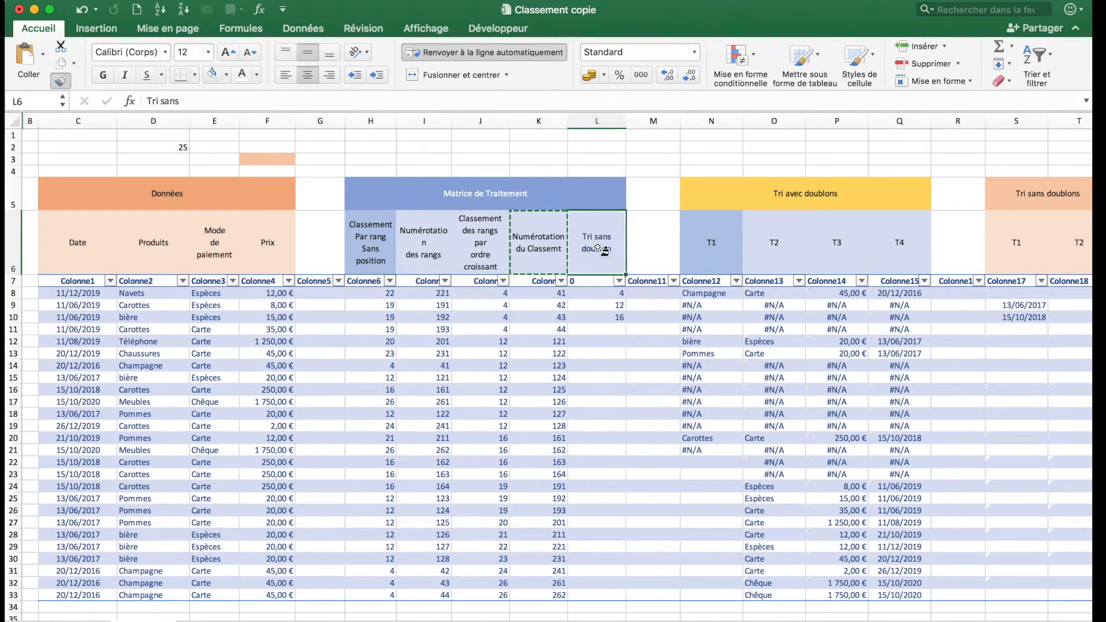
- Examine the no-duplicates ranking formula in L8 and the cells it references
left_click(586, 343)
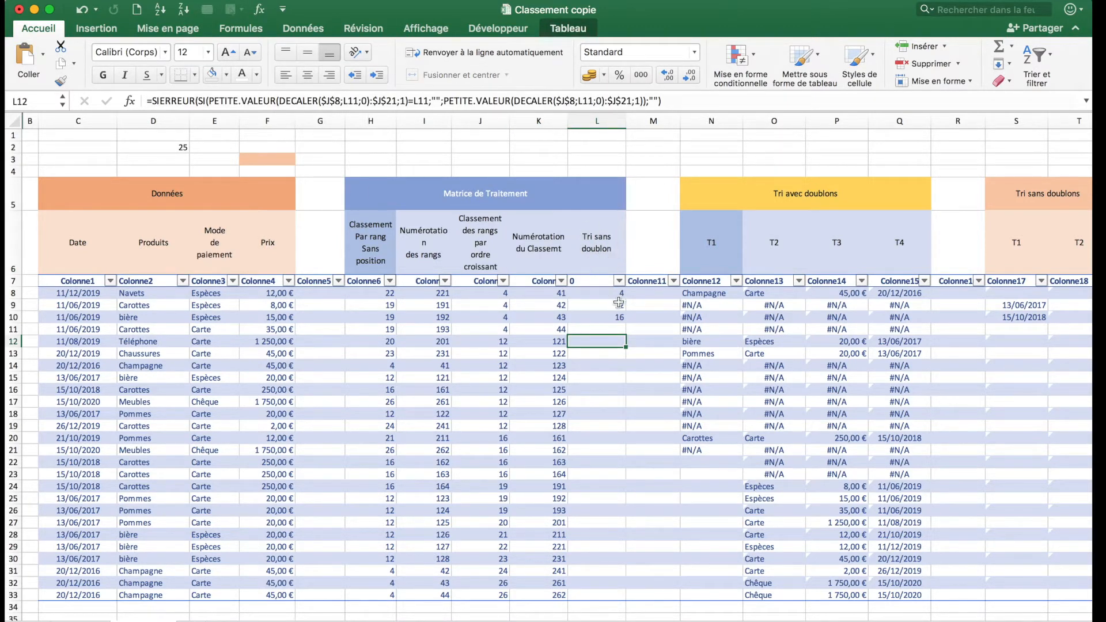
left_click(605, 293)
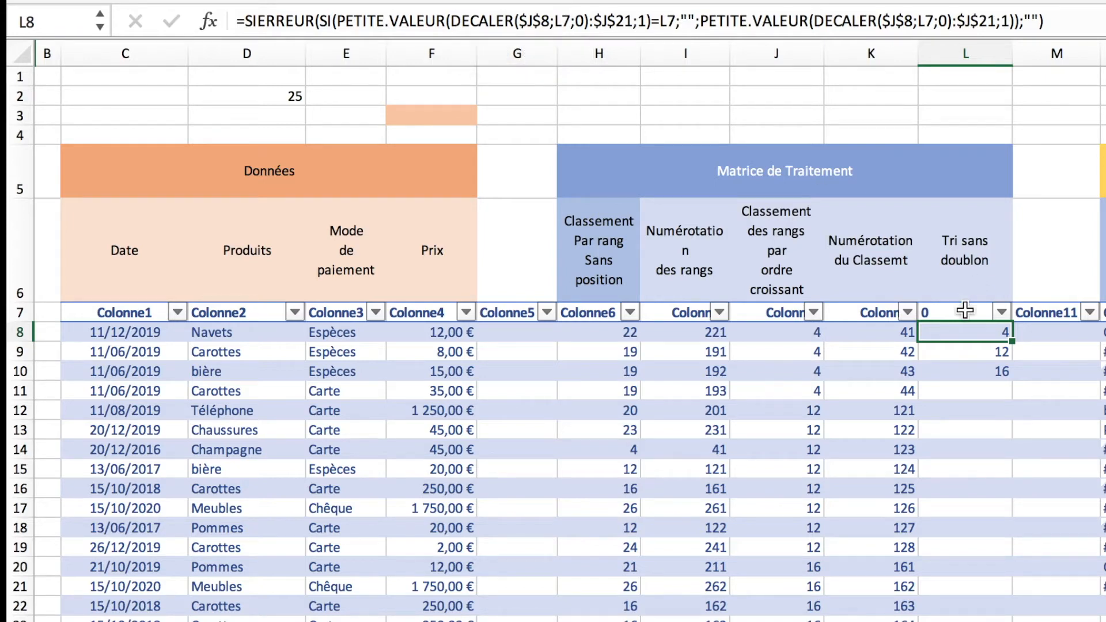
left_click(633, 21)
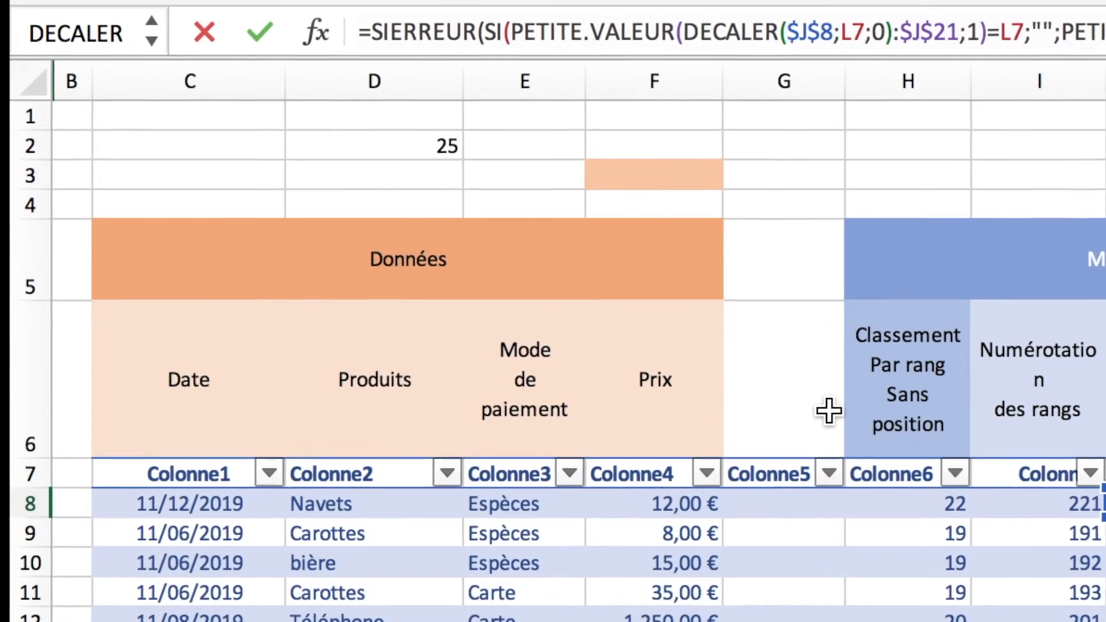
key("Escape")
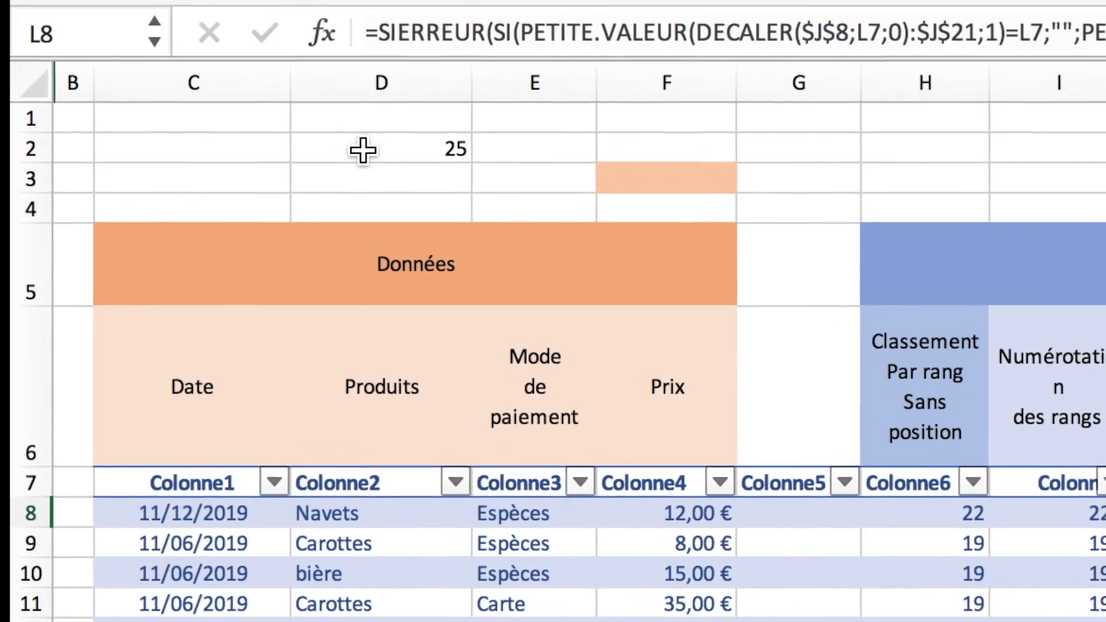
- Examine the D2 counting formula =NB(C:C)-1 and the date column range it covers
left_click(369, 147)
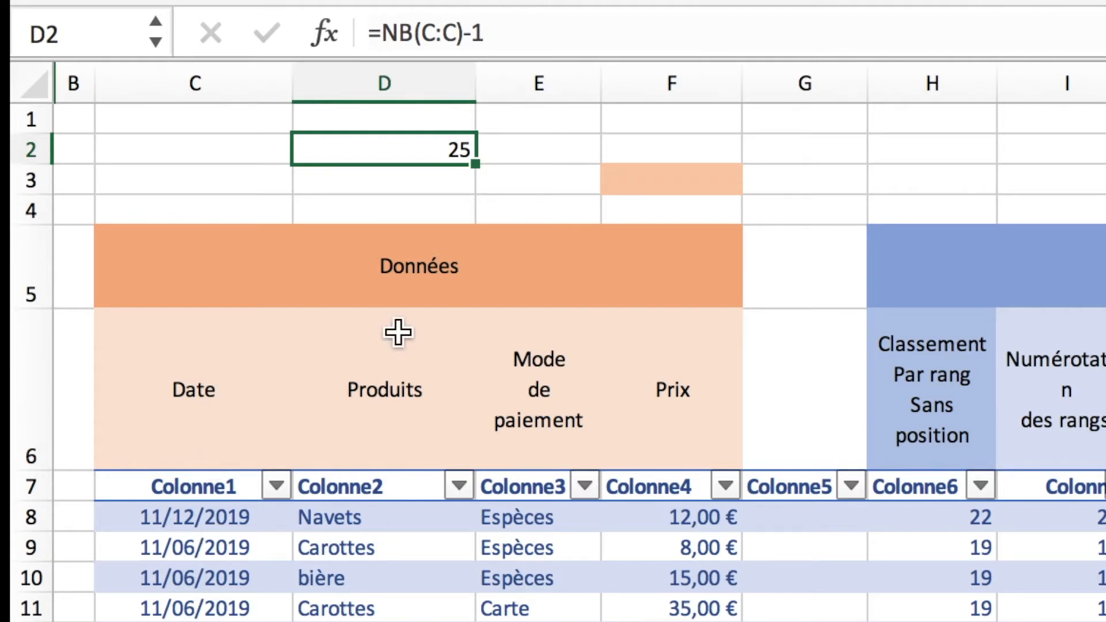
left_click(556, 29)
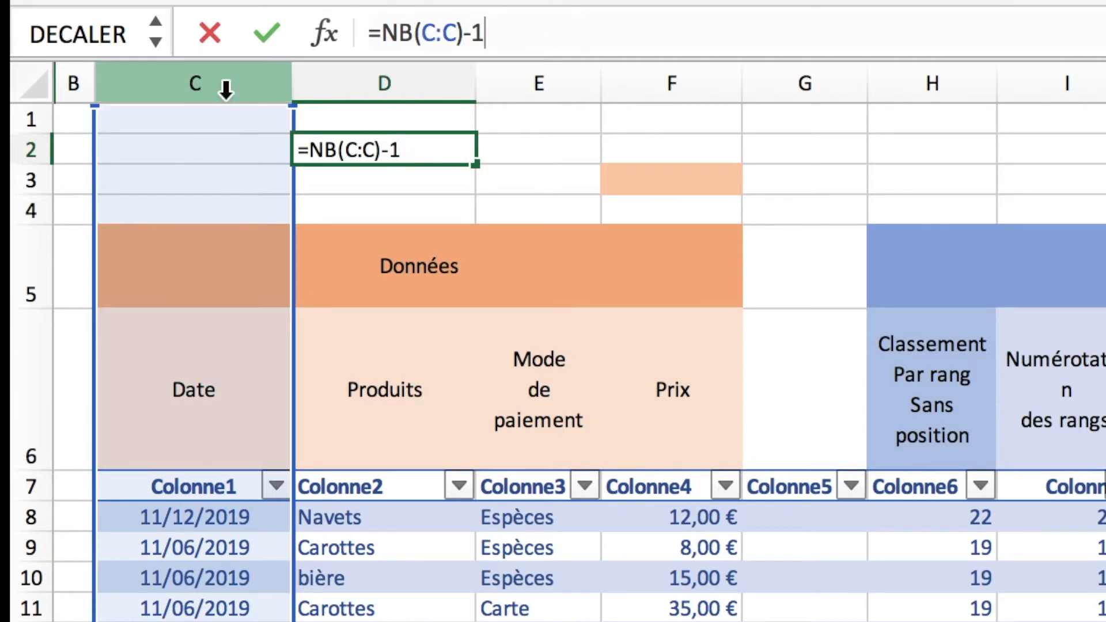
scroll(376, 442, "down", 20)
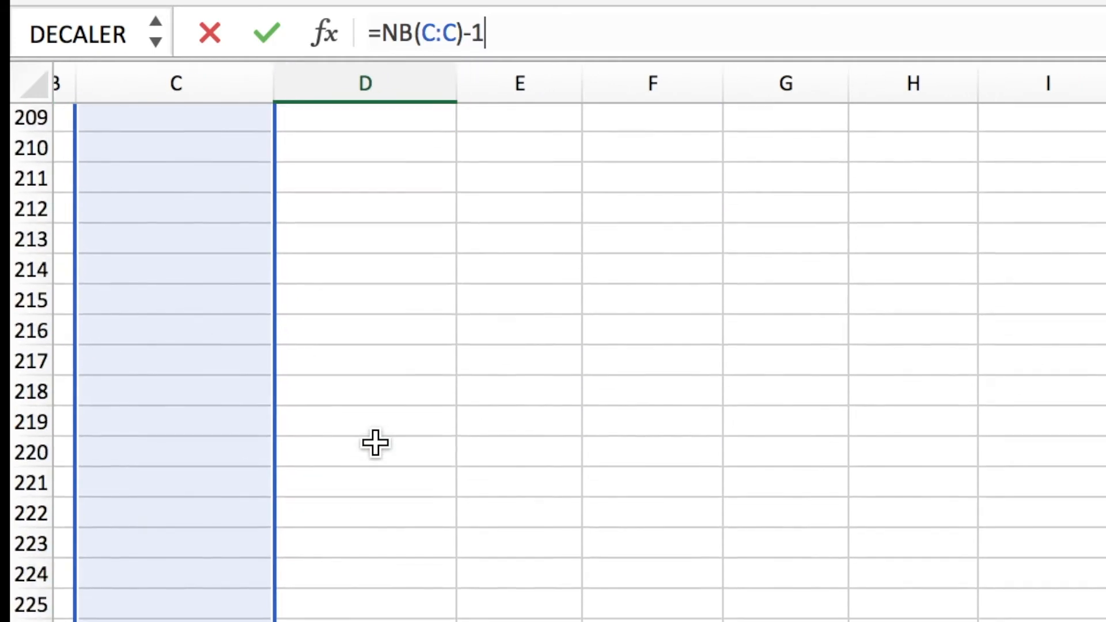
scroll(375, 442, "up", 20)
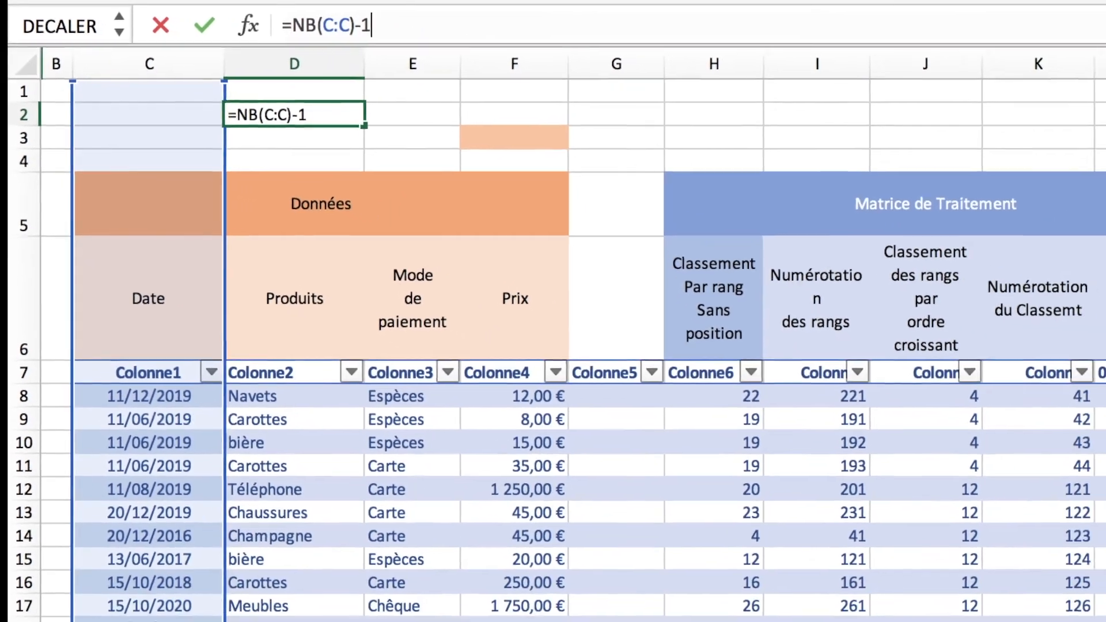
key("Return")
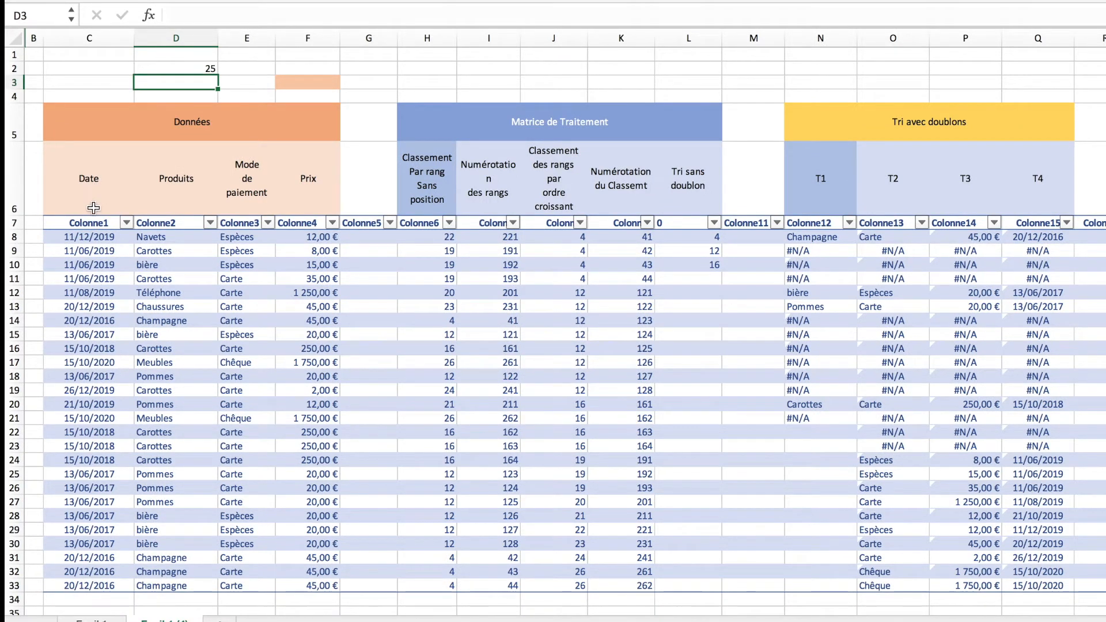
left_click(95, 239)
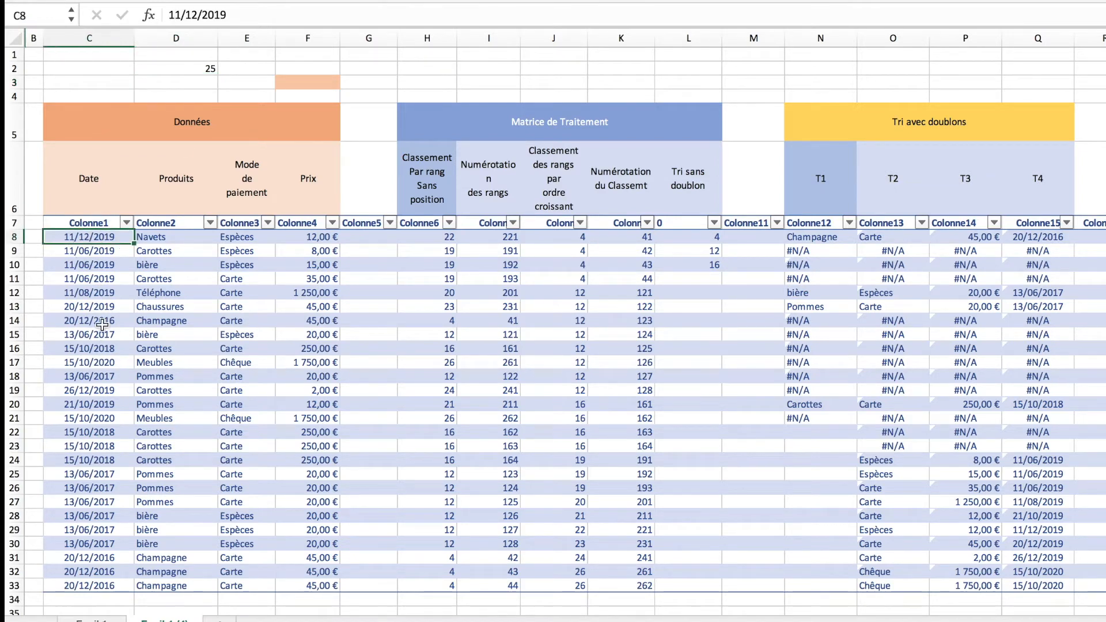
left_click(178, 67)
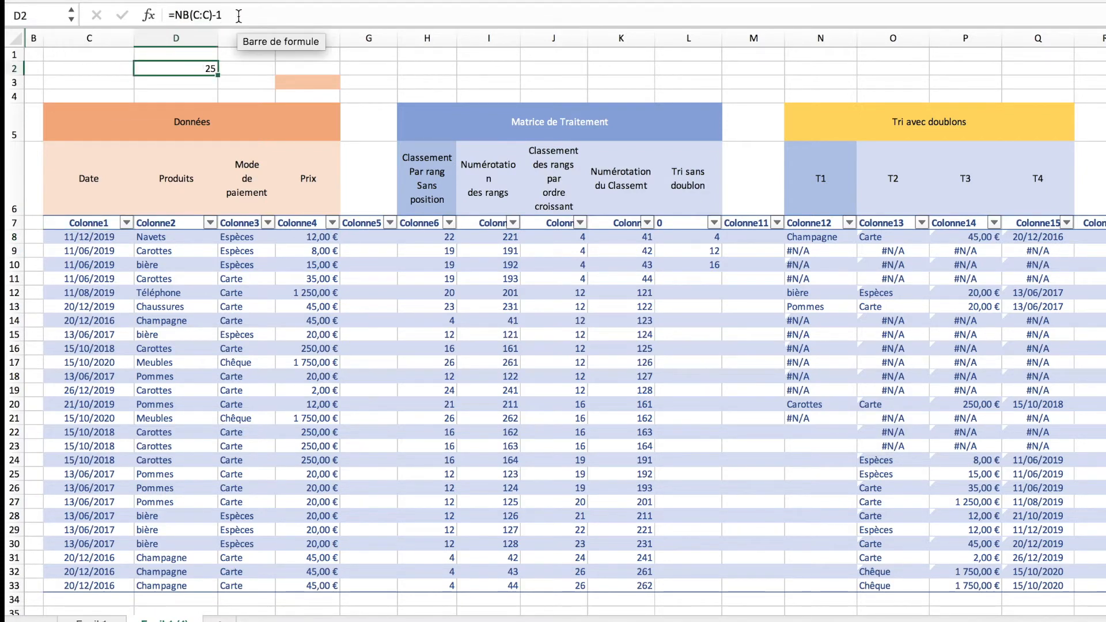
- Replace the first $J$21 range end in the L8 formula with a nested DECALER function
left_click(704, 236)
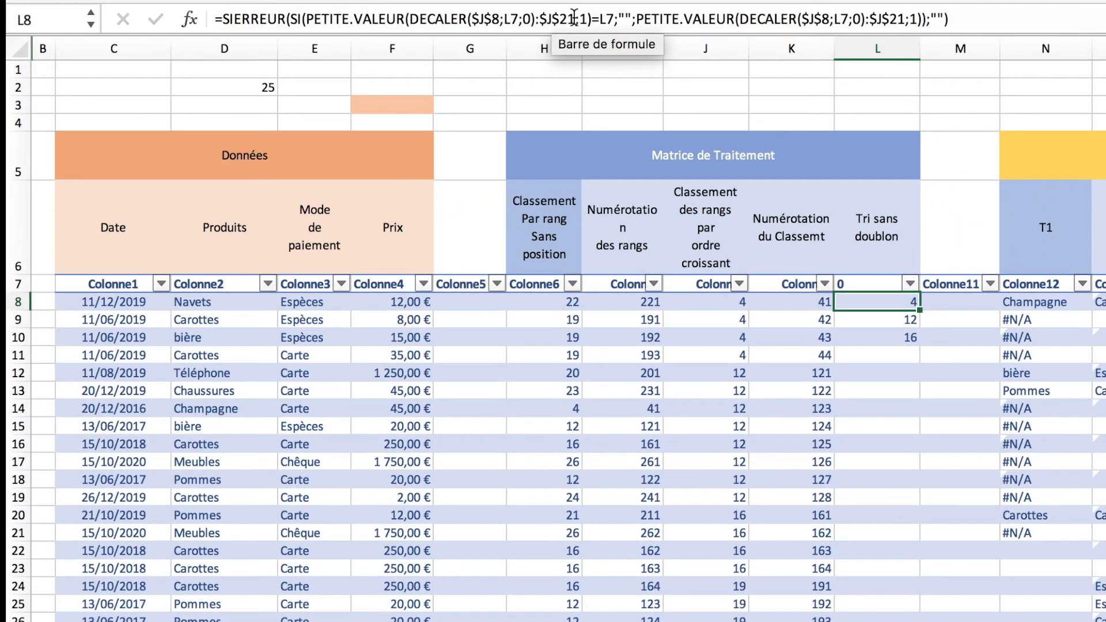
left_click(575, 19)
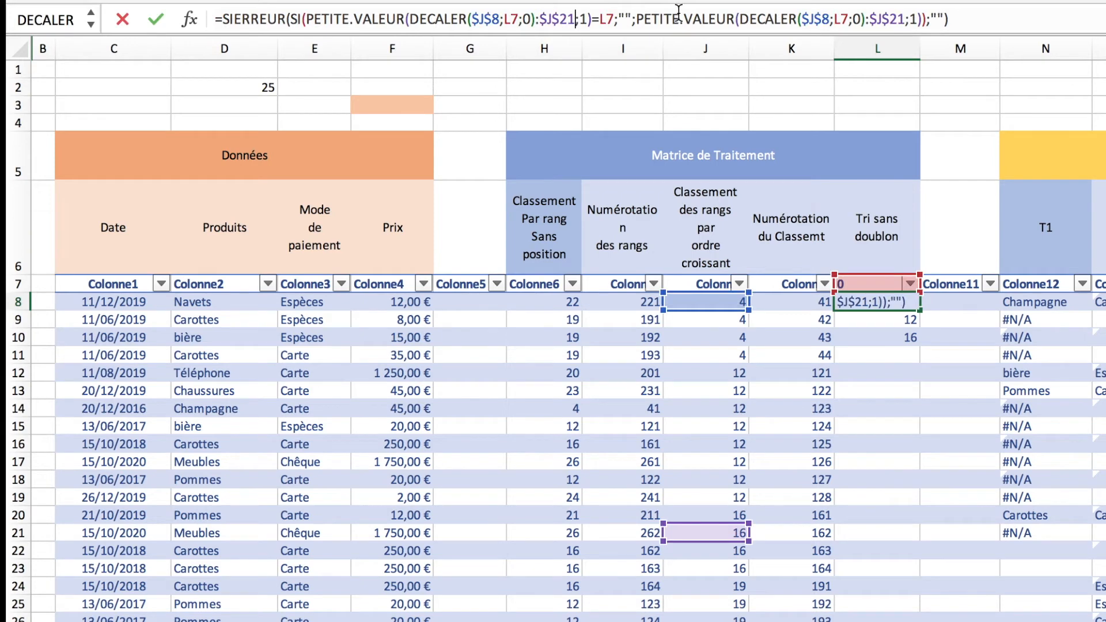
key("BackSpace")
key("BackSpace")
key("BackSpace")
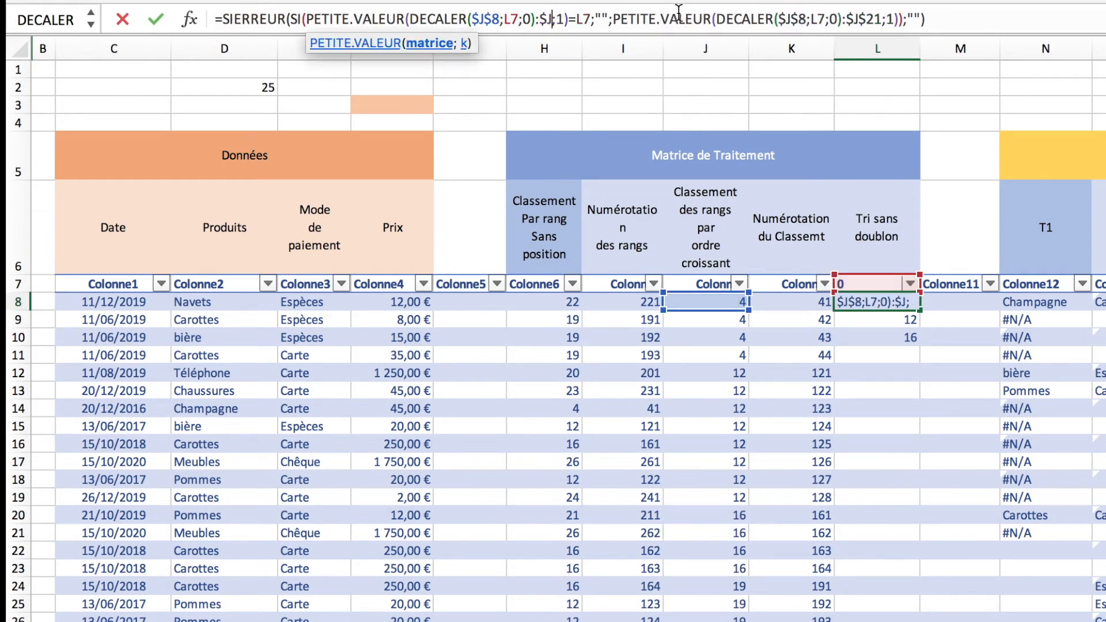
key("BackSpace")
key("BackSpace")
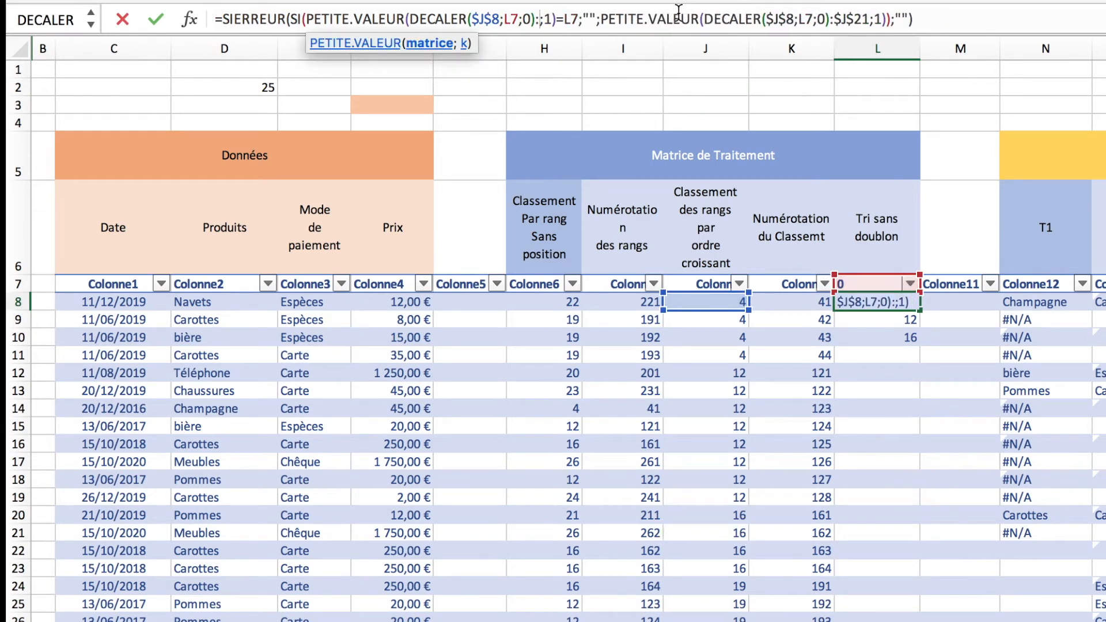
type("DECA")
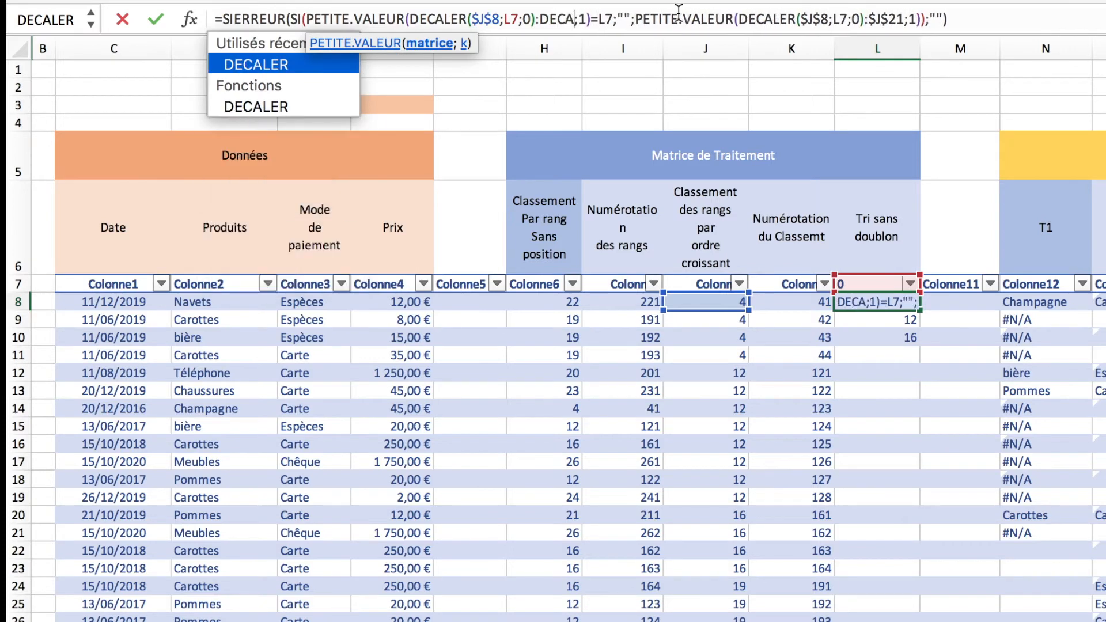
double_click(278, 61)
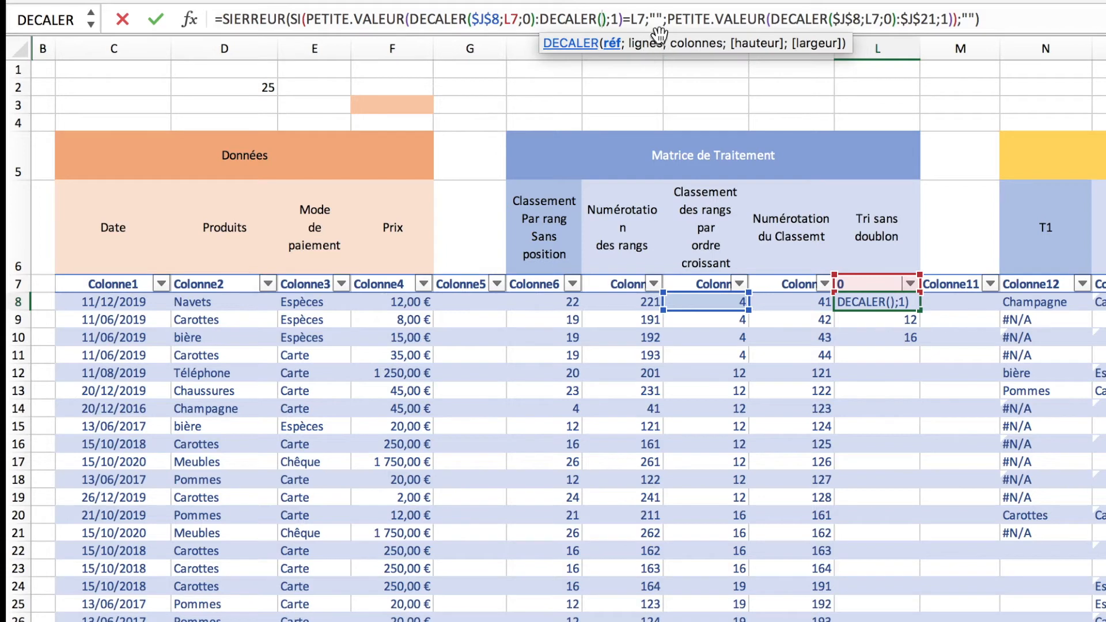
left_click_drag(658, 36, 1105, 90)
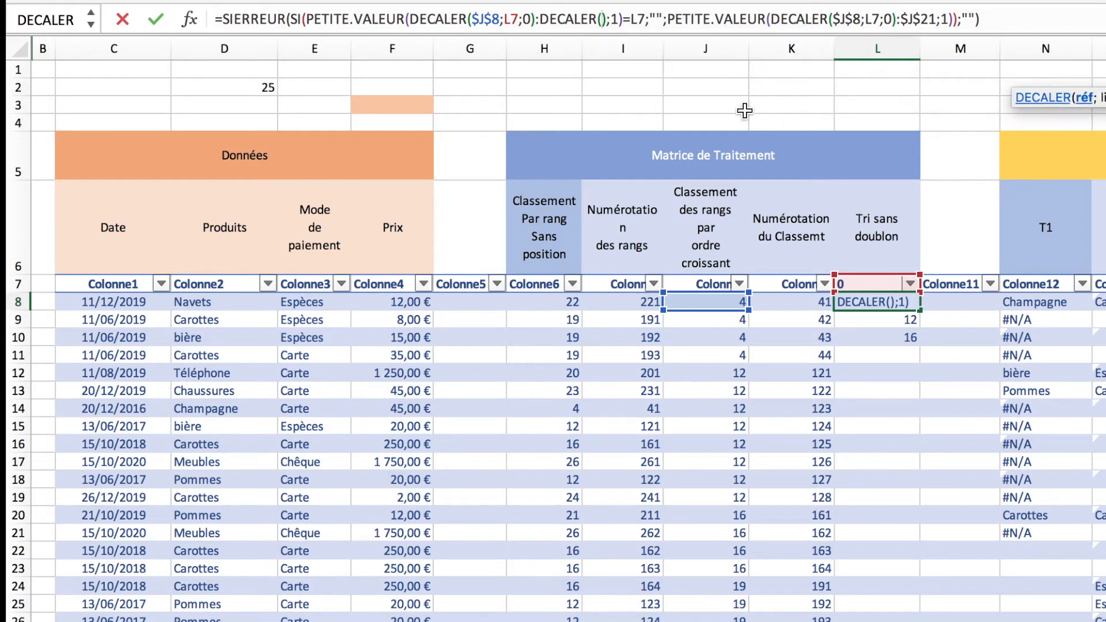
left_click(710, 303)
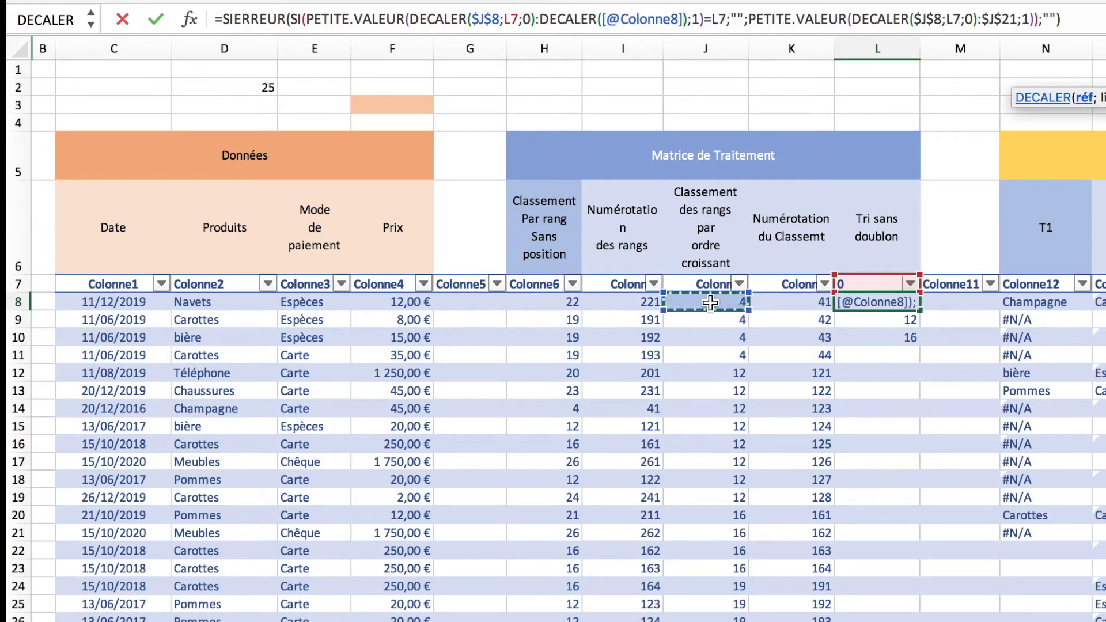
key("BackSpace")
key("BackSpace")
key("BackSpace")
key("BackSpace")
key("BackSpace")
key("BackSpace")
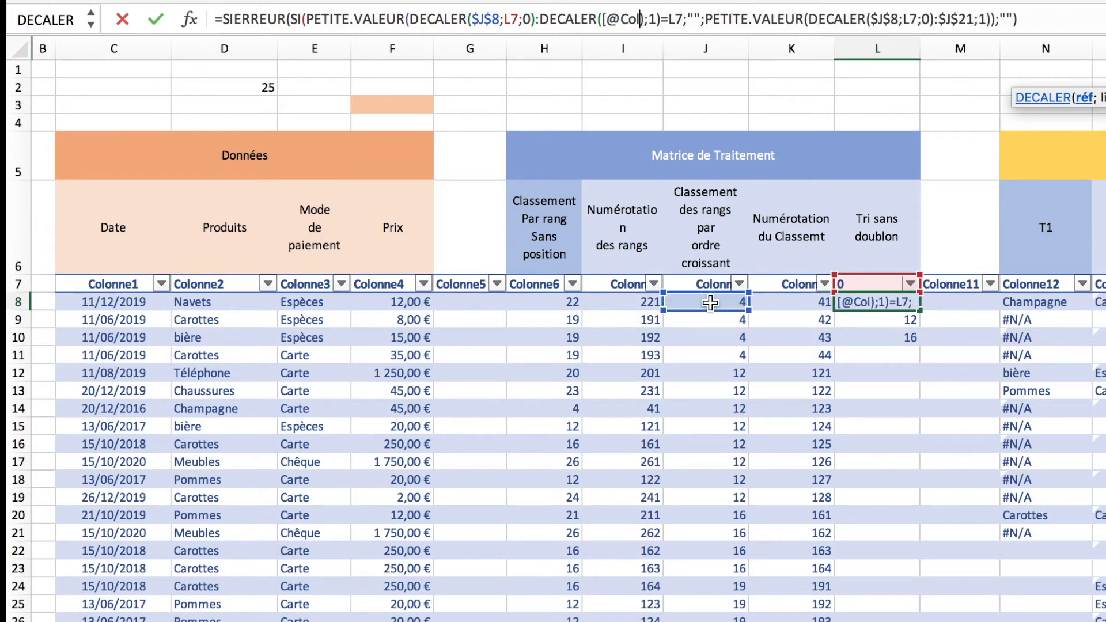
key("BackSpace")
key("BackSpace")
key("BackSpace")
key("BackSpace")
key("BackSpace")
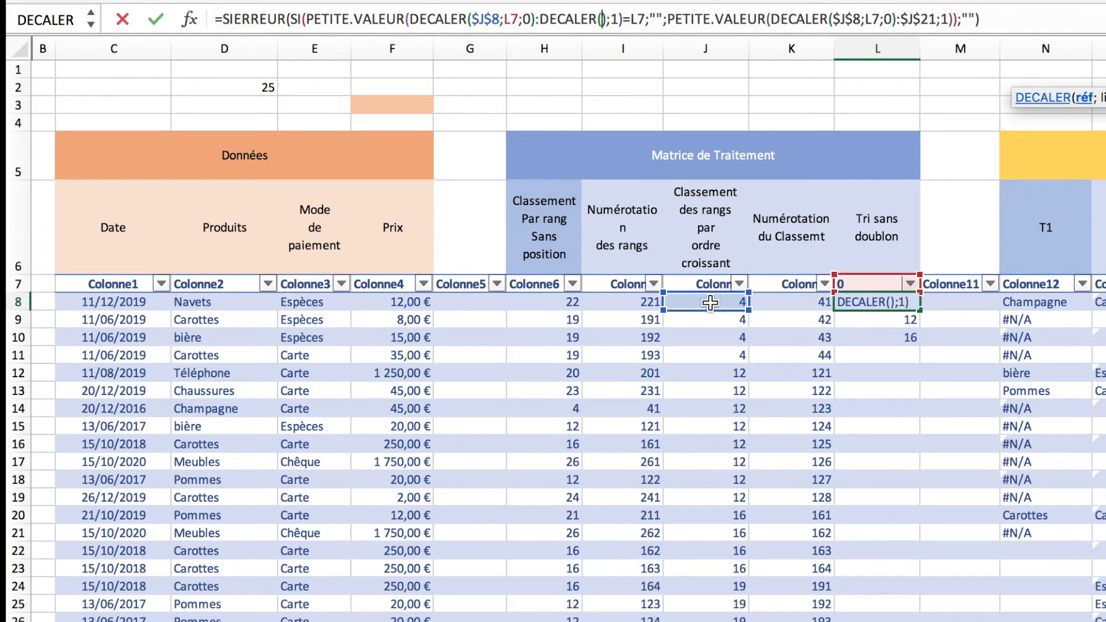
- Enter the absolute reference $J$8 as the starting reference of the new DECALER in the L8 formula
type("j")
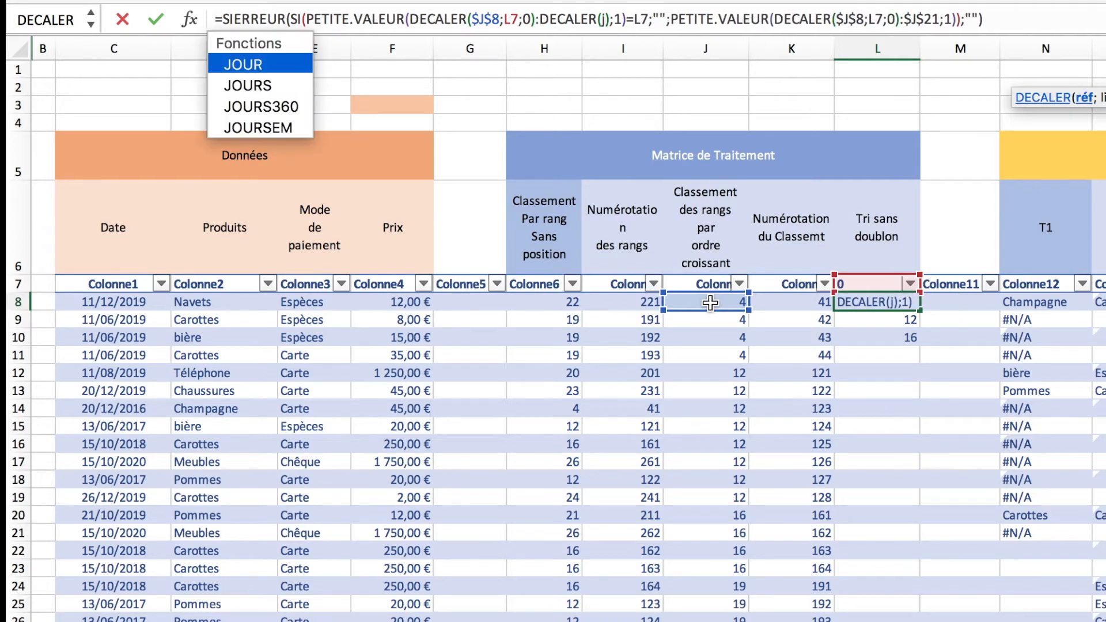
key("BackSpace")
type("J8")
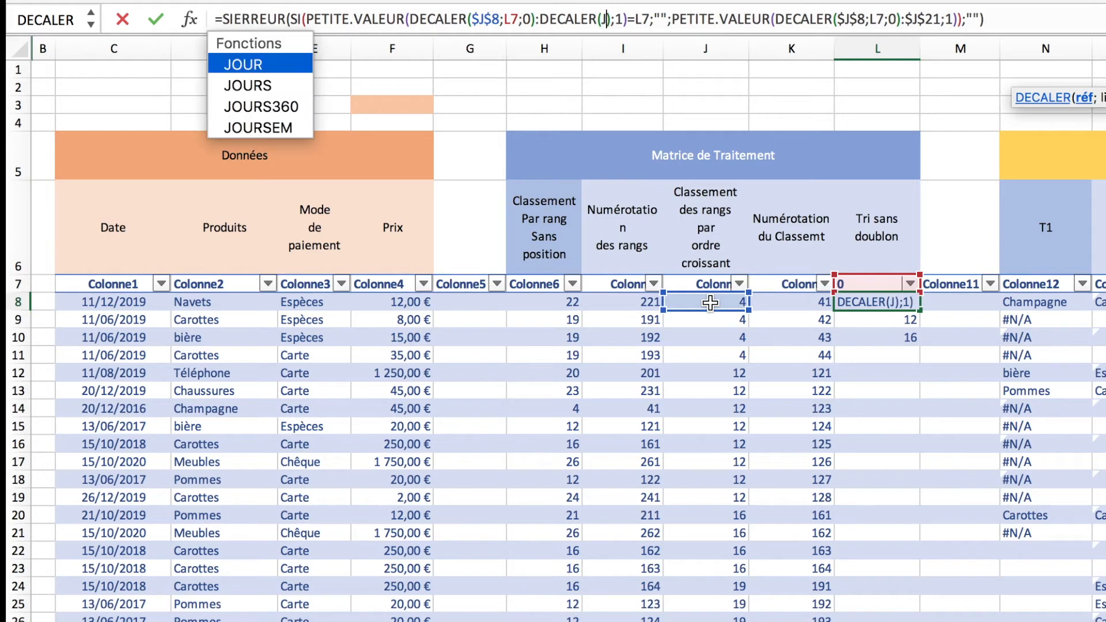
key("F4")
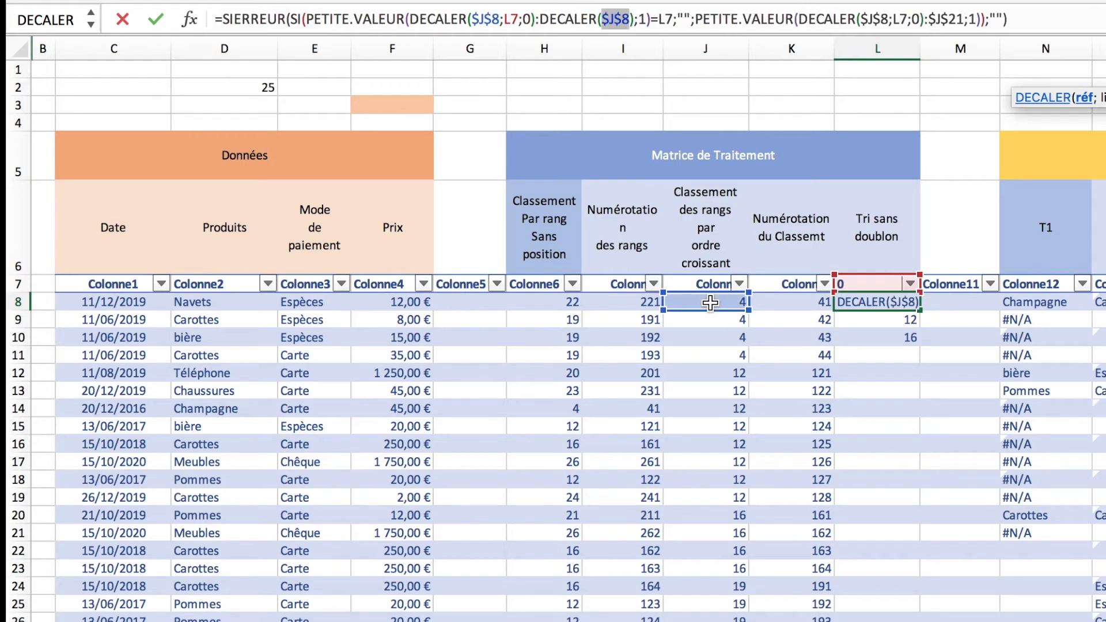
left_click(630, 19)
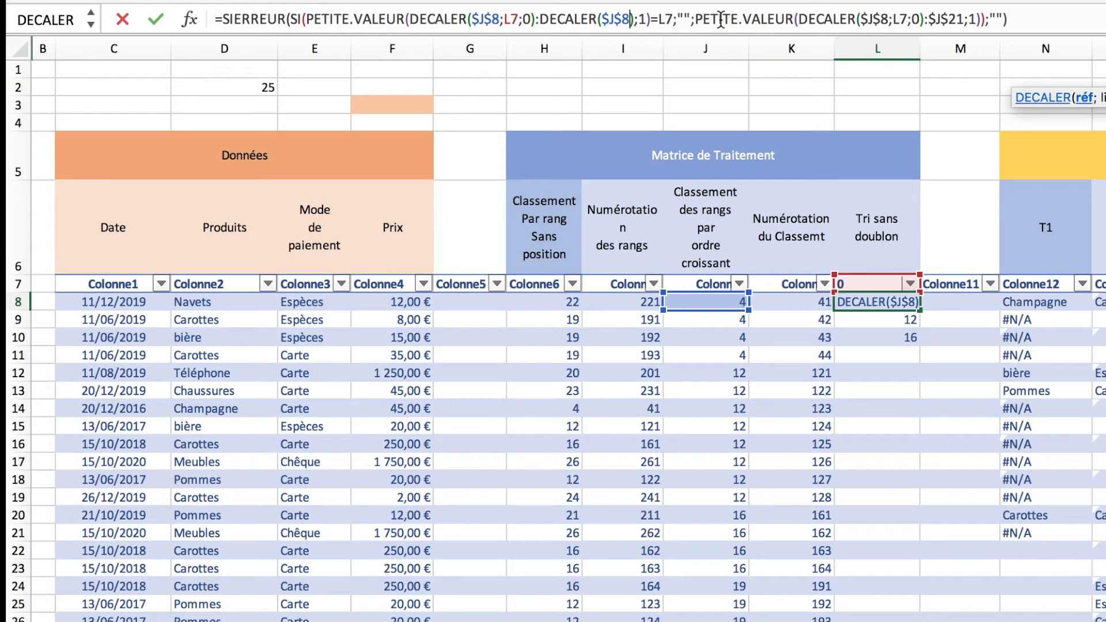
- Add NB(C:C)-1 as the row offset of the new DECALER in the L8 formula
type(";)")
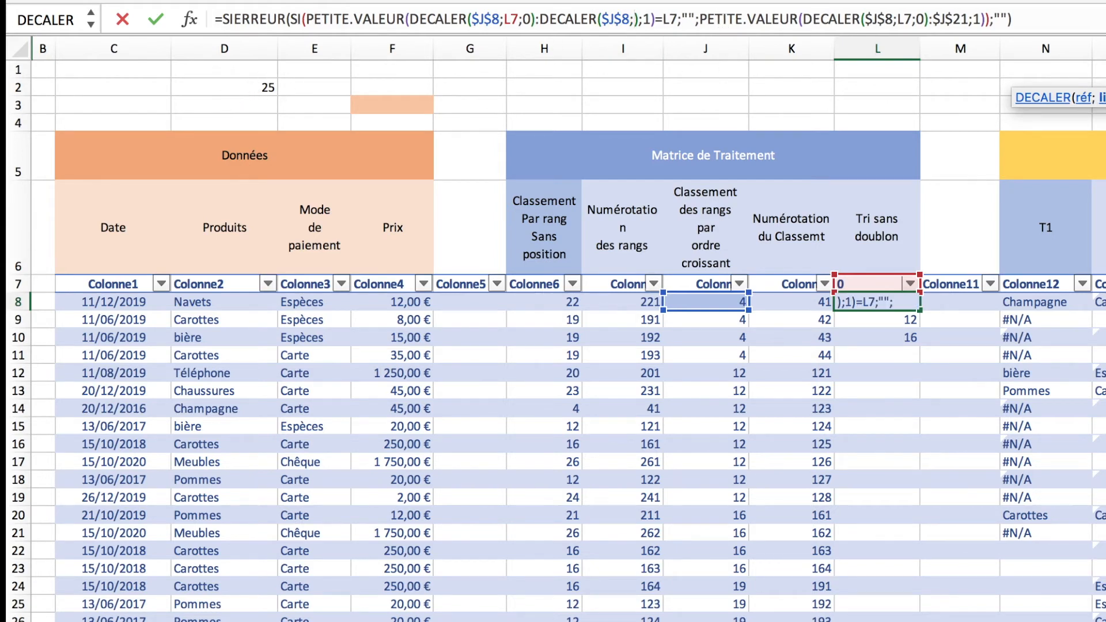
type("N")
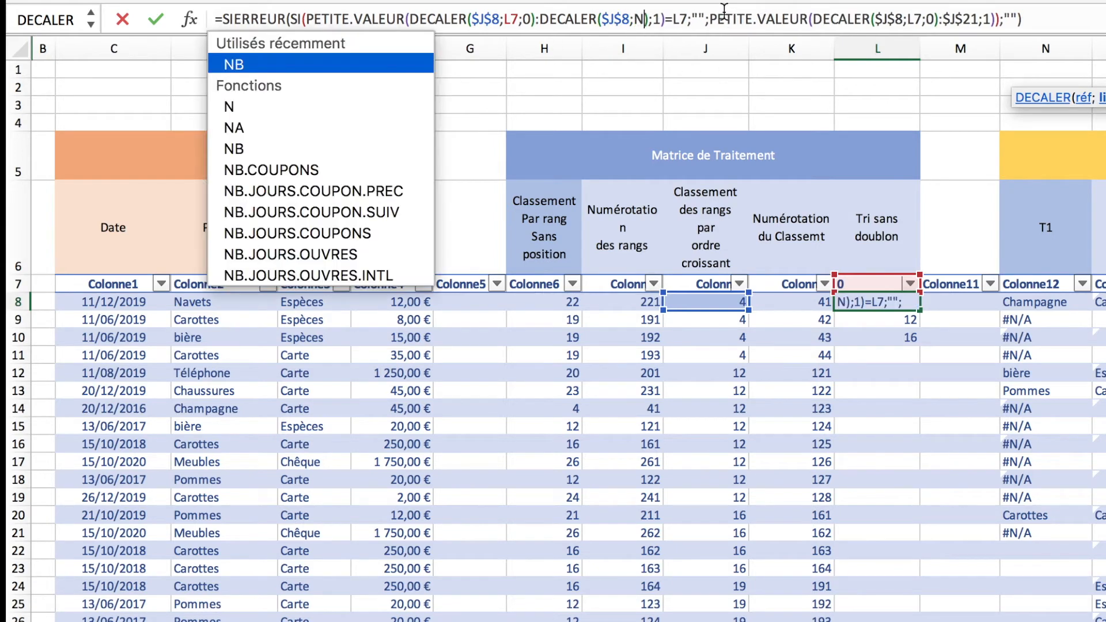
type("B")
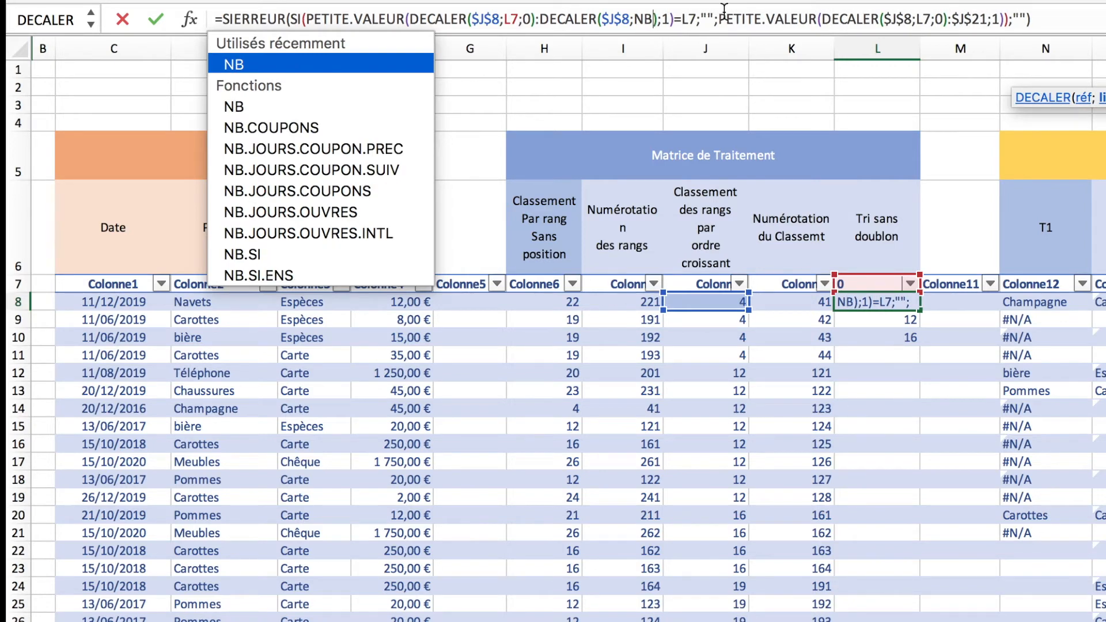
double_click(310, 63)
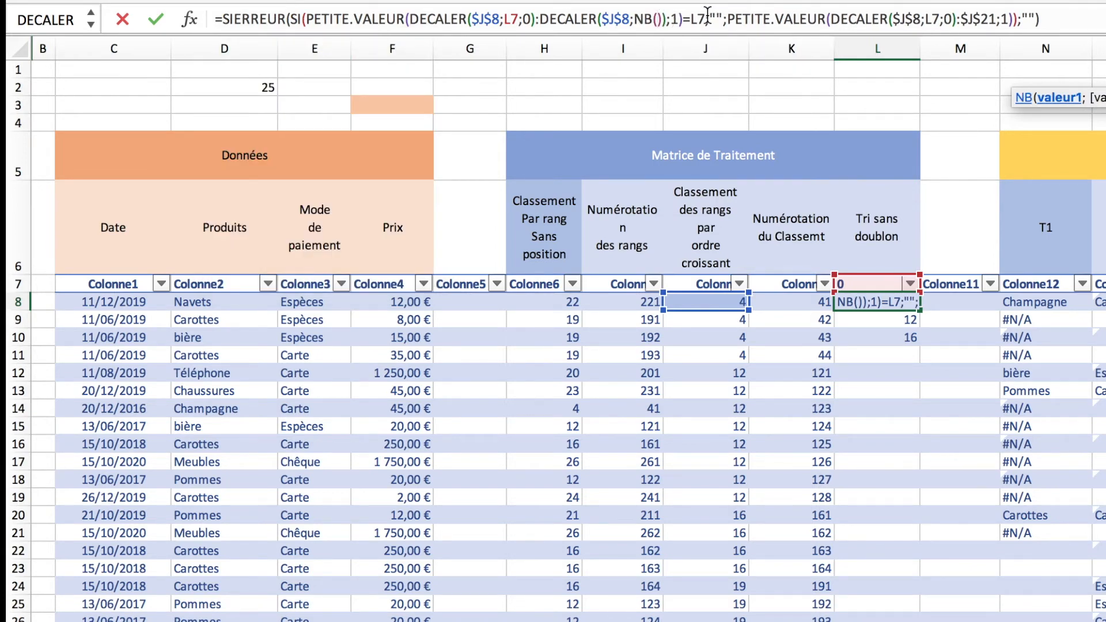
type("C")
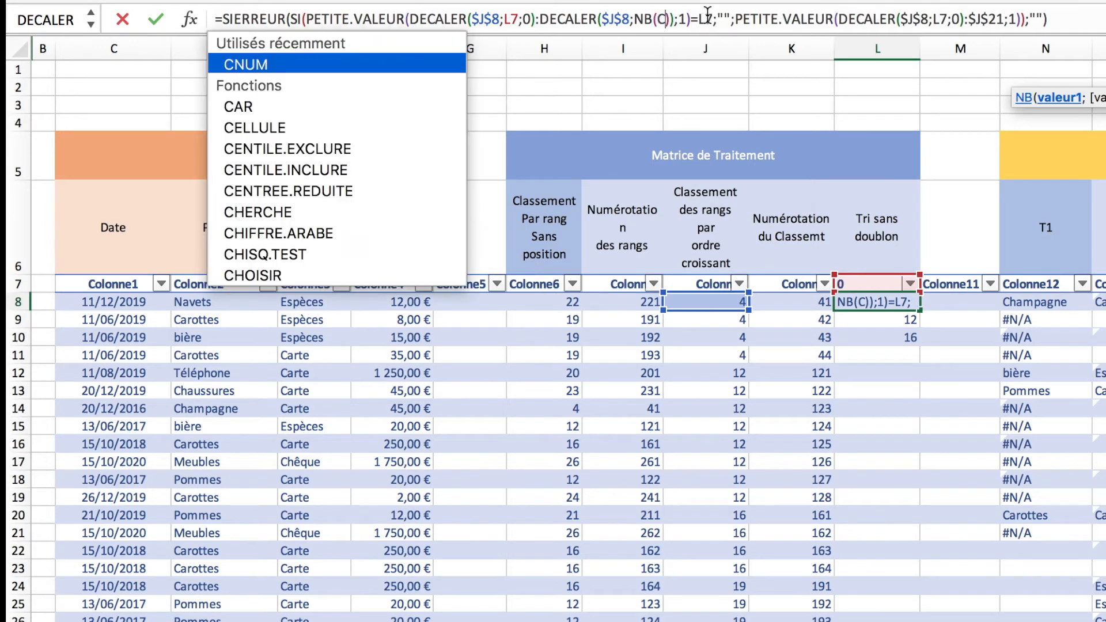
type(":C")
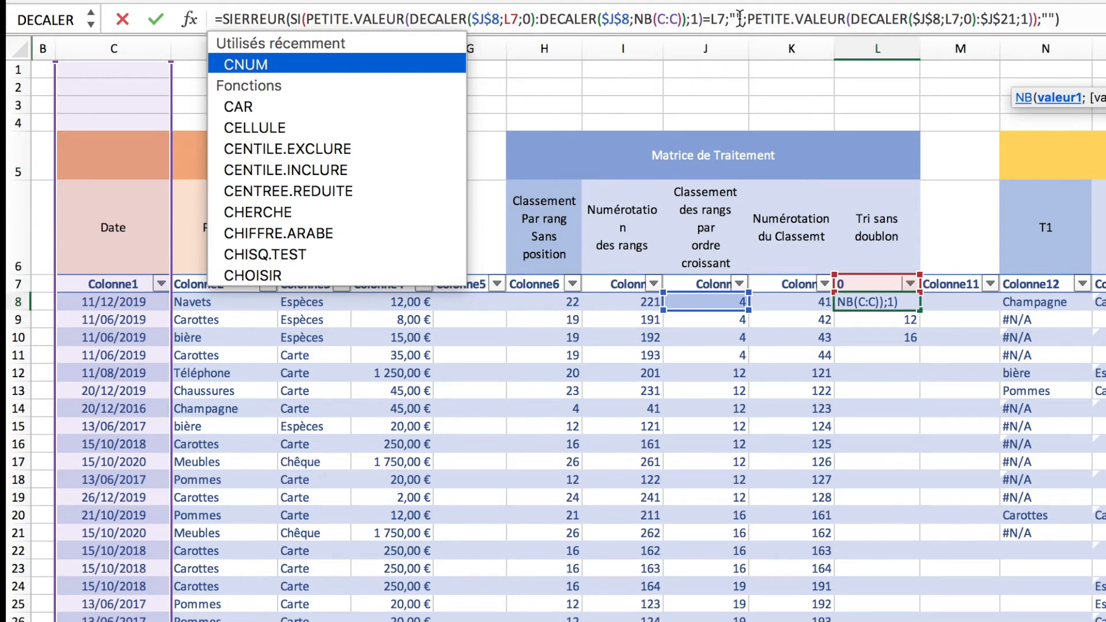
type("-1")
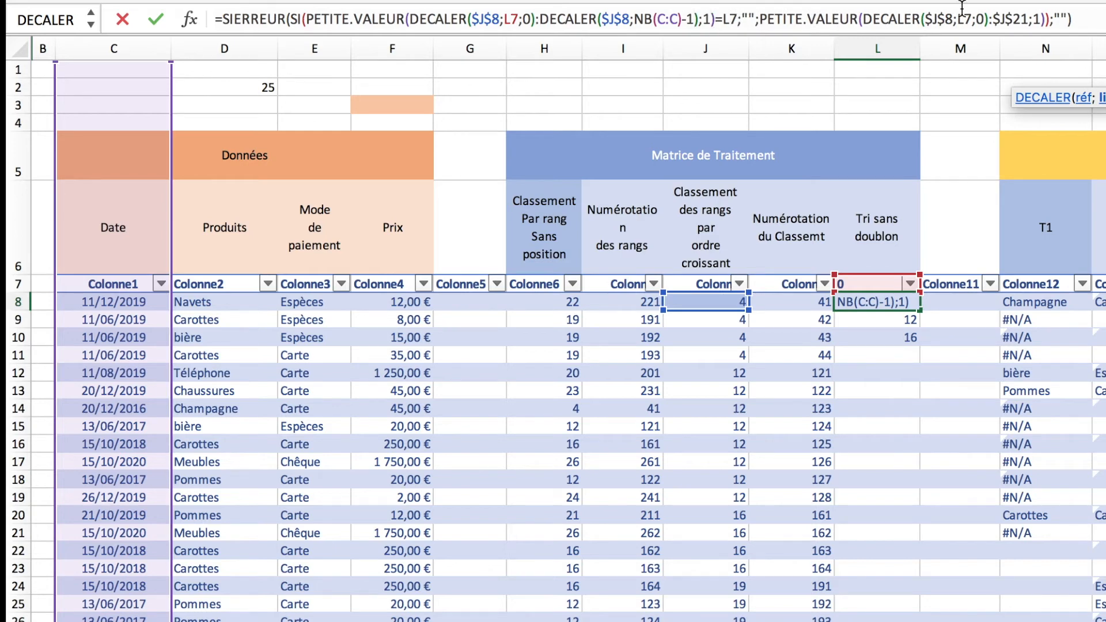
- Try to validate the L8 formula with the nested DECALER as the first range end
left_click(1072, 19)
key("Return")
key("Return")
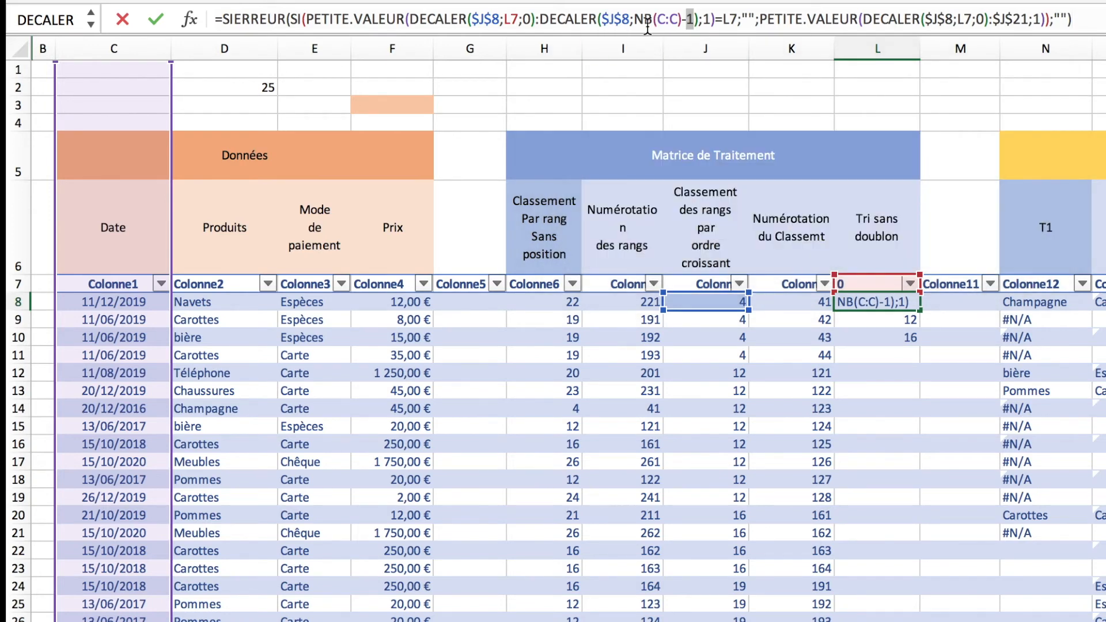
left_click(697, 19)
type(";0")
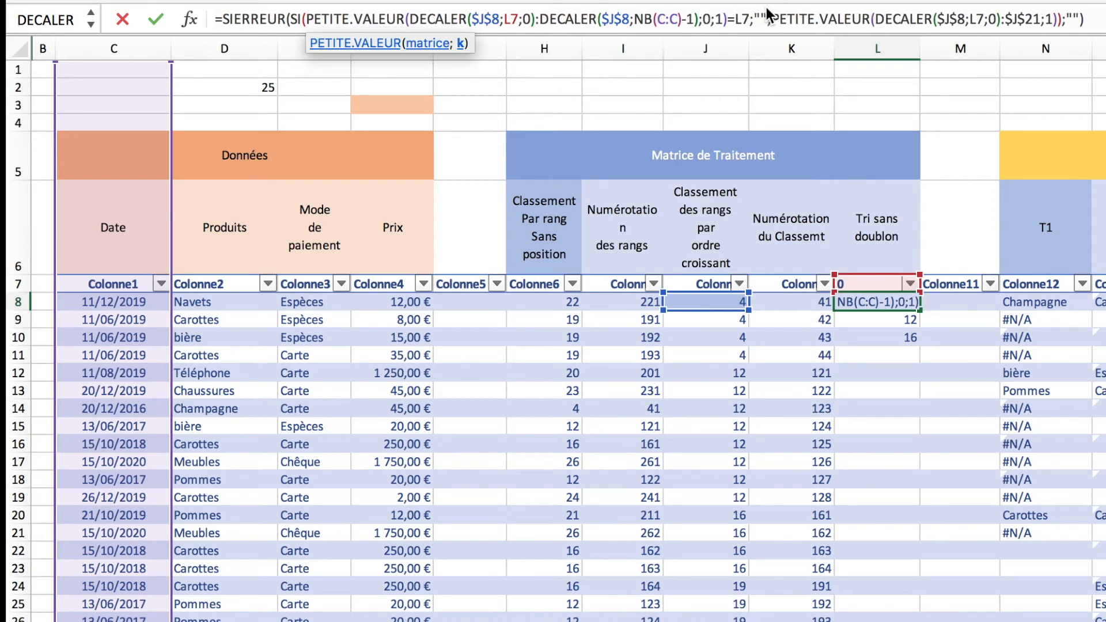
key("BackSpace")
key("BackSpace")
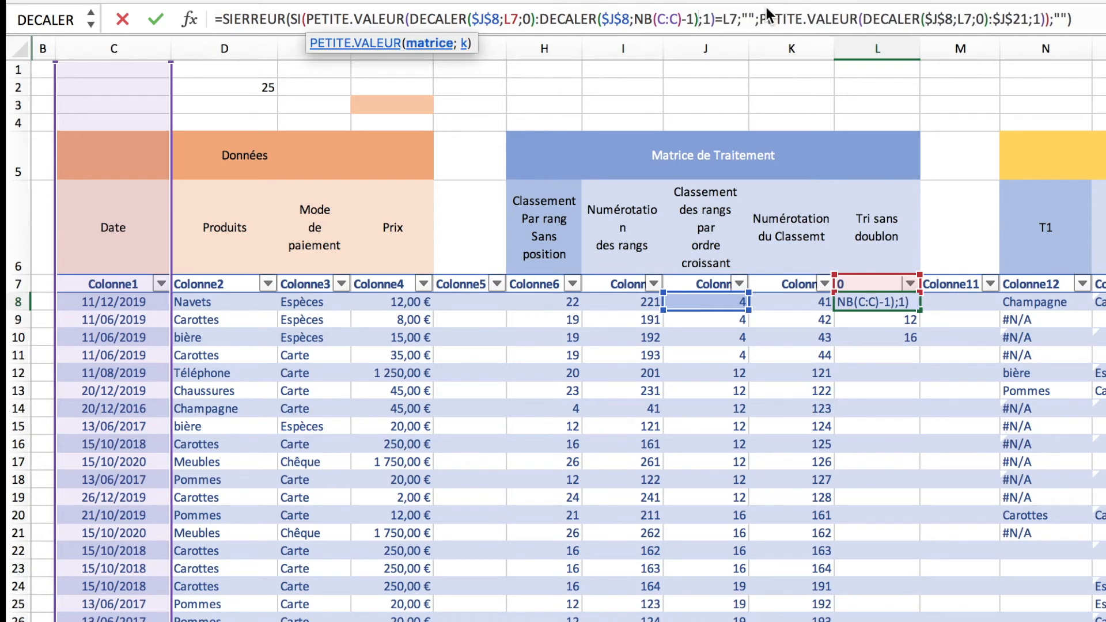
- Add 0 as the column offset of the first nested DECALER in the L8 formula and validate it
key("Left")
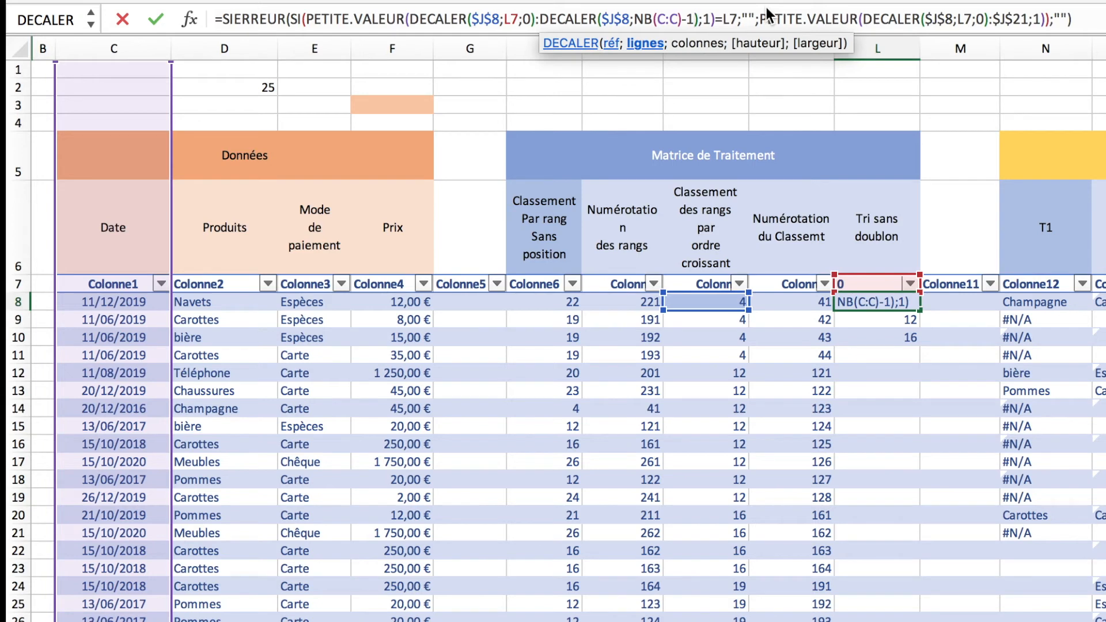
type(";")
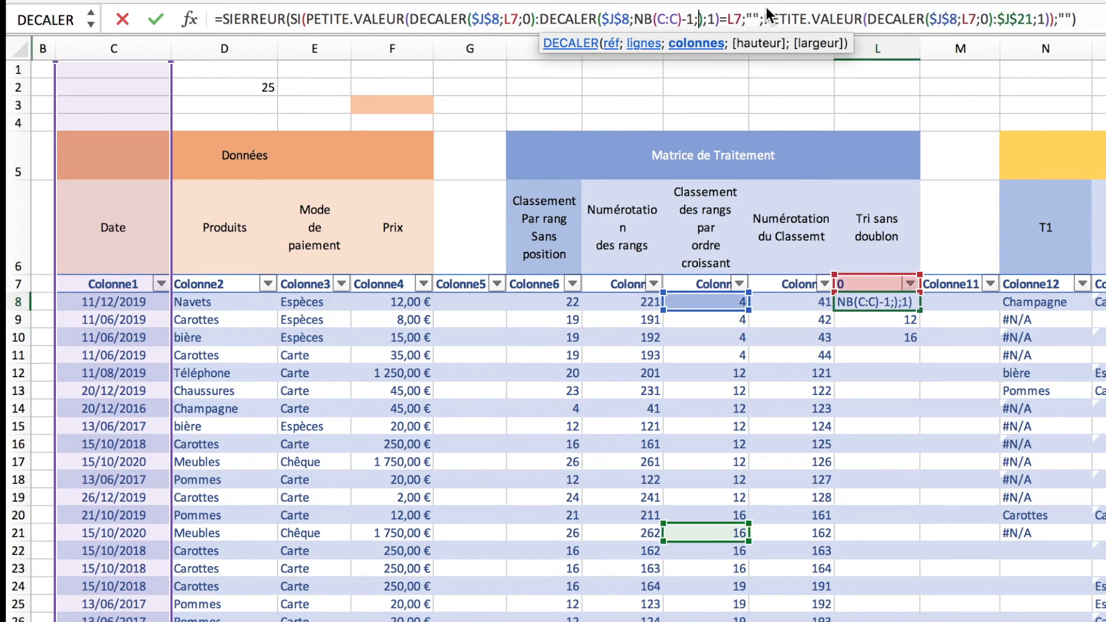
type("0")
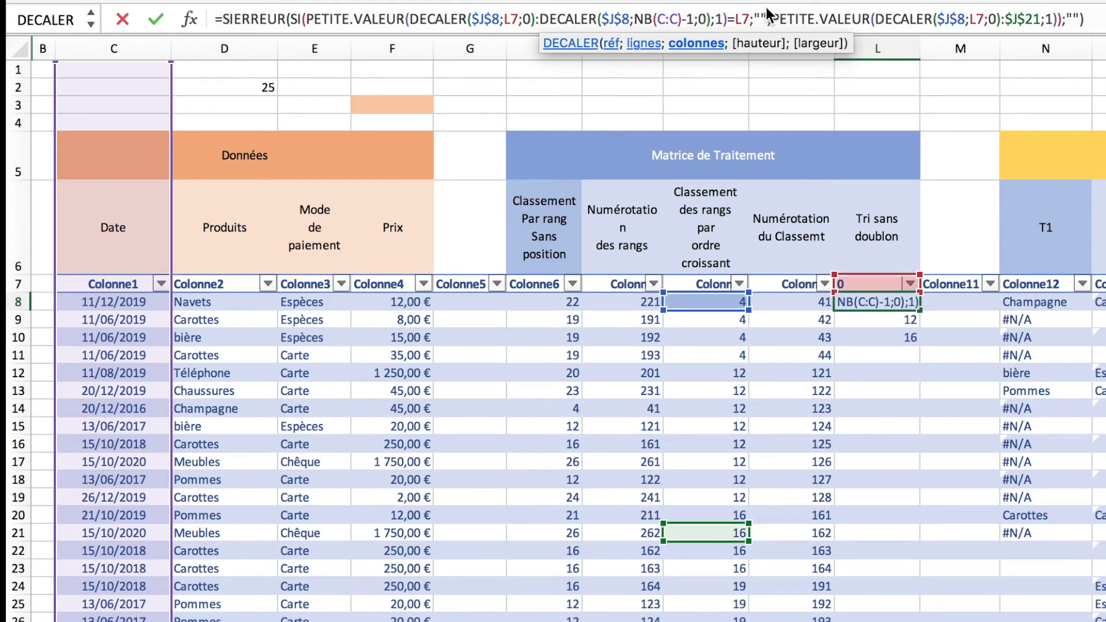
key("Return")
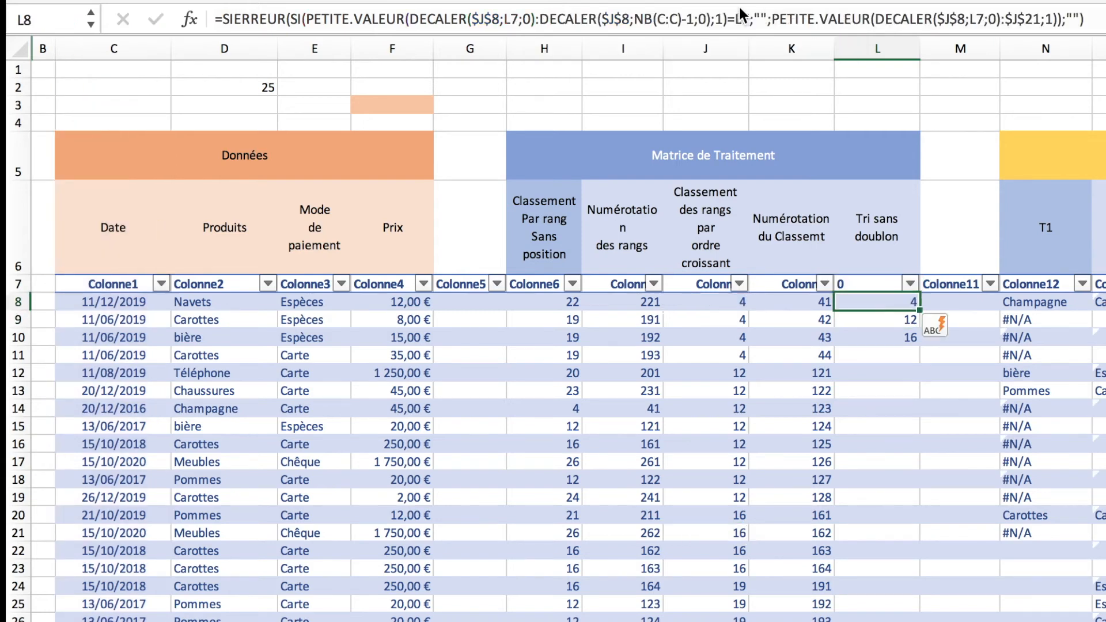
- Replace the remaining $J$21 range end in the L8 formula with DECALER($J$8;NB(C:C)-1;0) and validate the formula
left_click(542, 19)
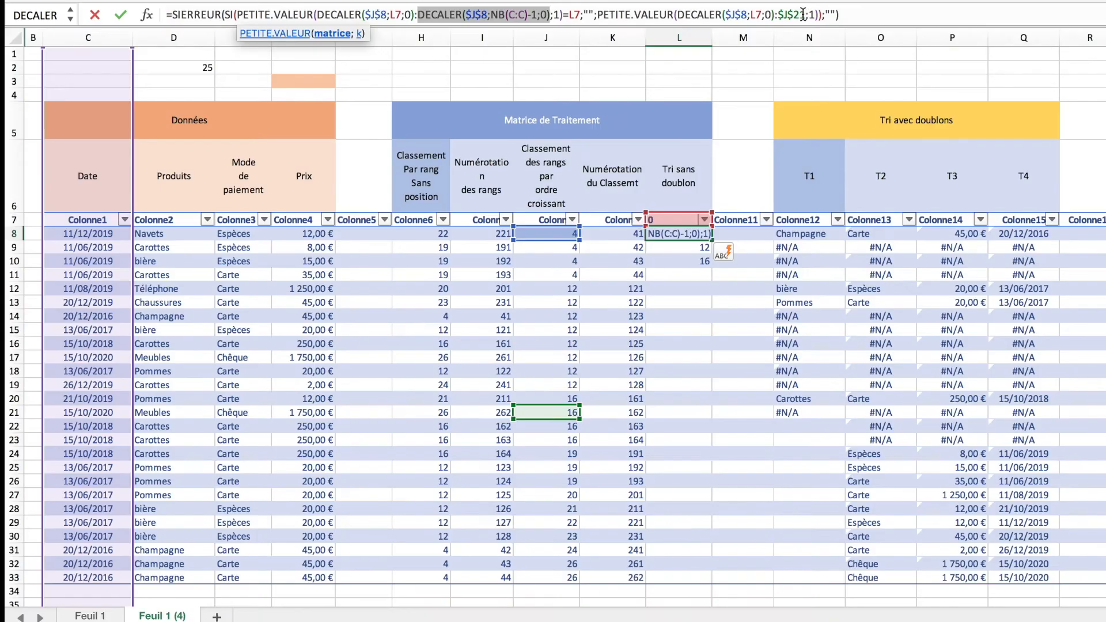
left_click(1042, 19)
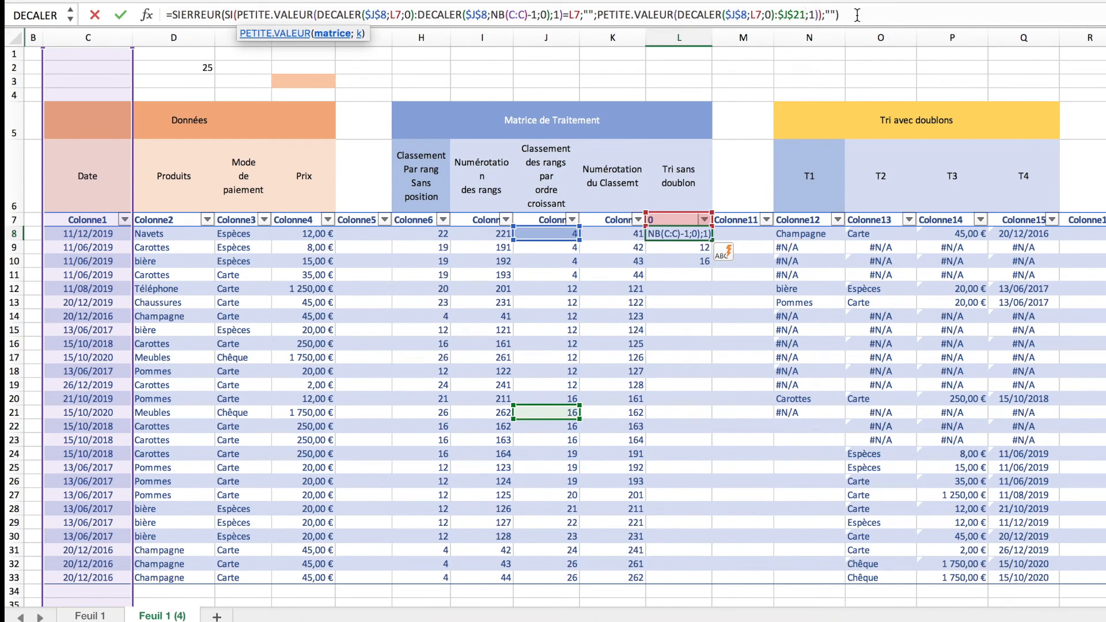
key("BackSpace")
key("BackSpace")
key("BackSpace")
key("BackSpace")
key("BackSpace")
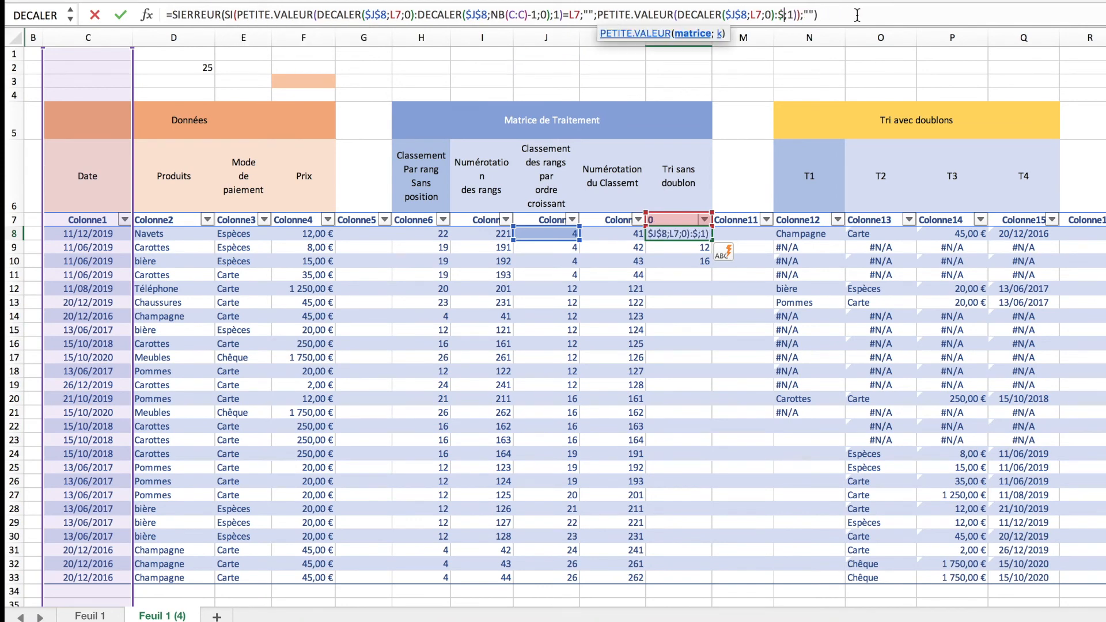
type("DECALER($J$8;NB(C:C)-1;0)")
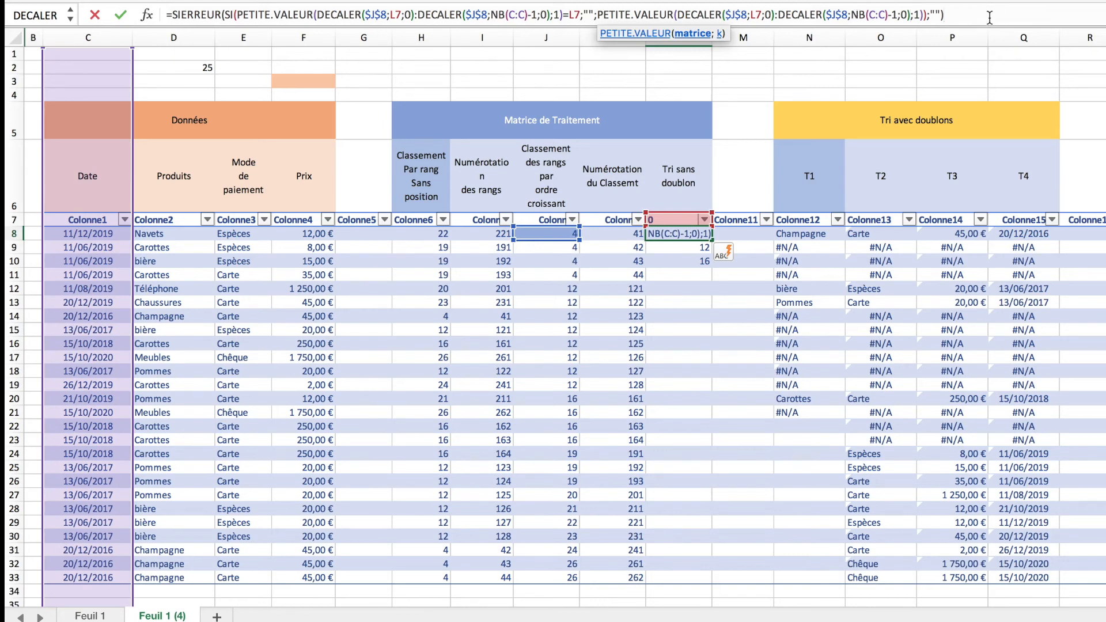
key("Return")
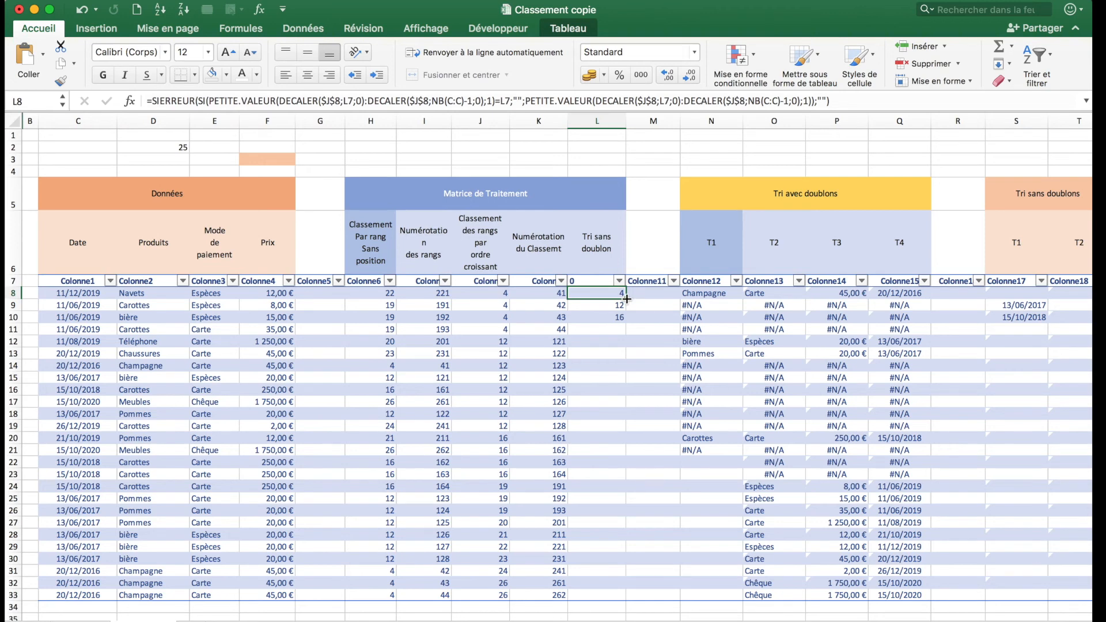
- Fill the L8 formula down the "Tri sans doublon" column to row 33
left_click_drag(627, 299, 621, 604)
left_click(600, 480)
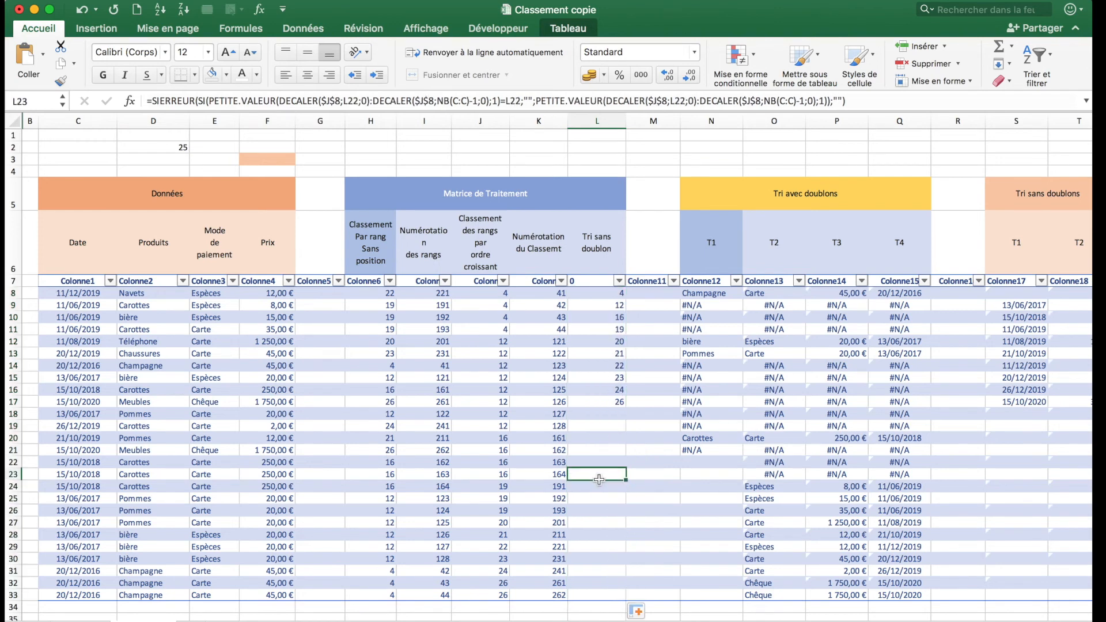
- Add a new record below the last data row by entering the date 2/2/14 in C34
scroll(600, 479, "down", 3)
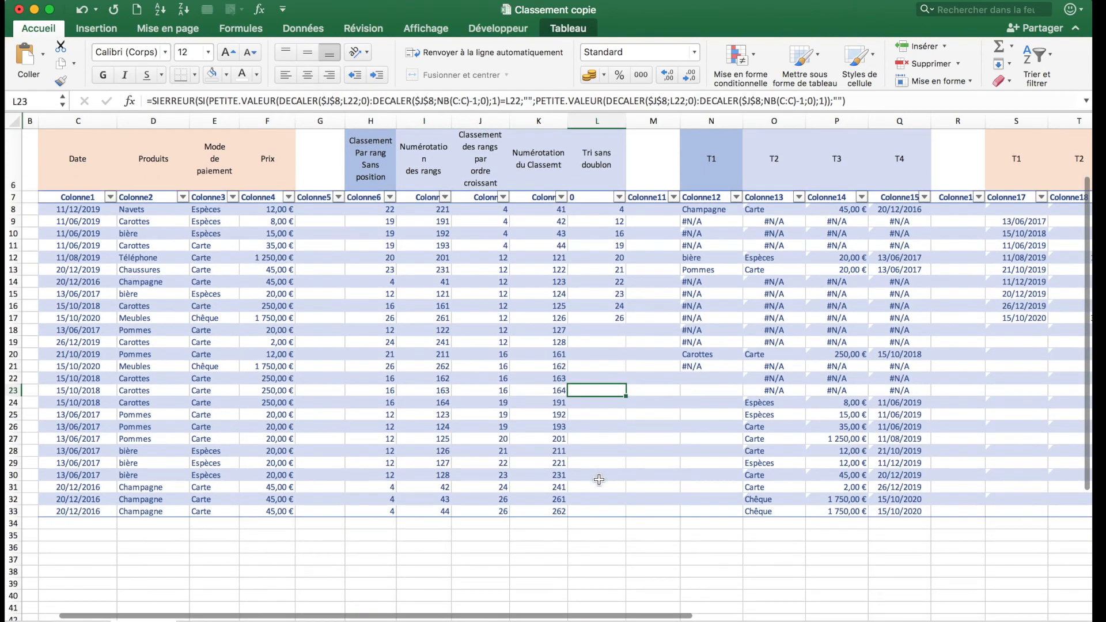
left_click(92, 523)
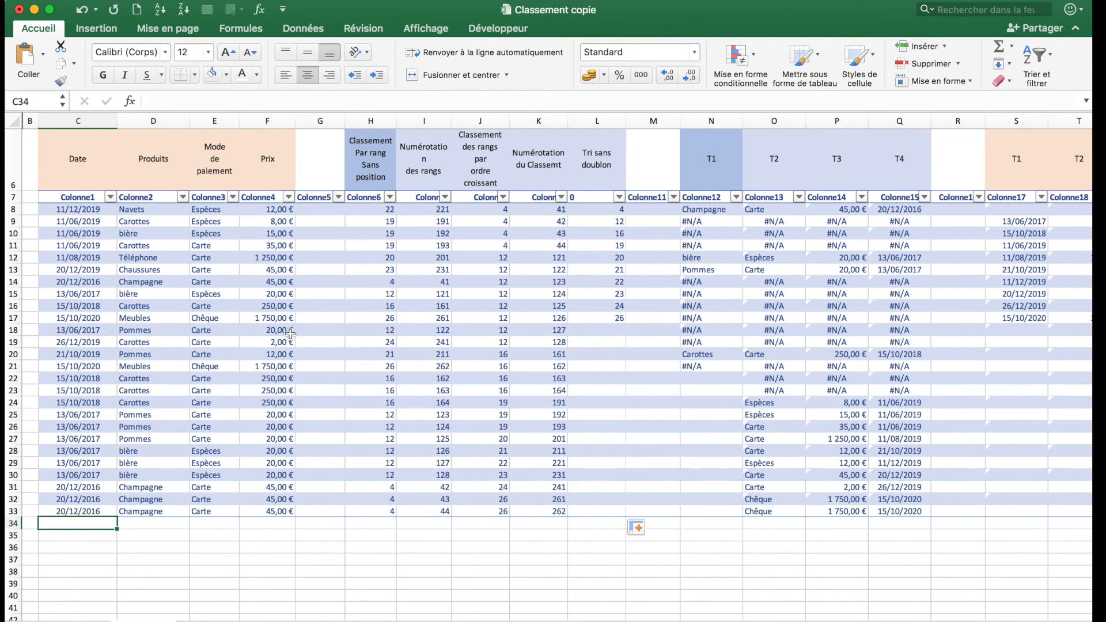
type("2/2/1")
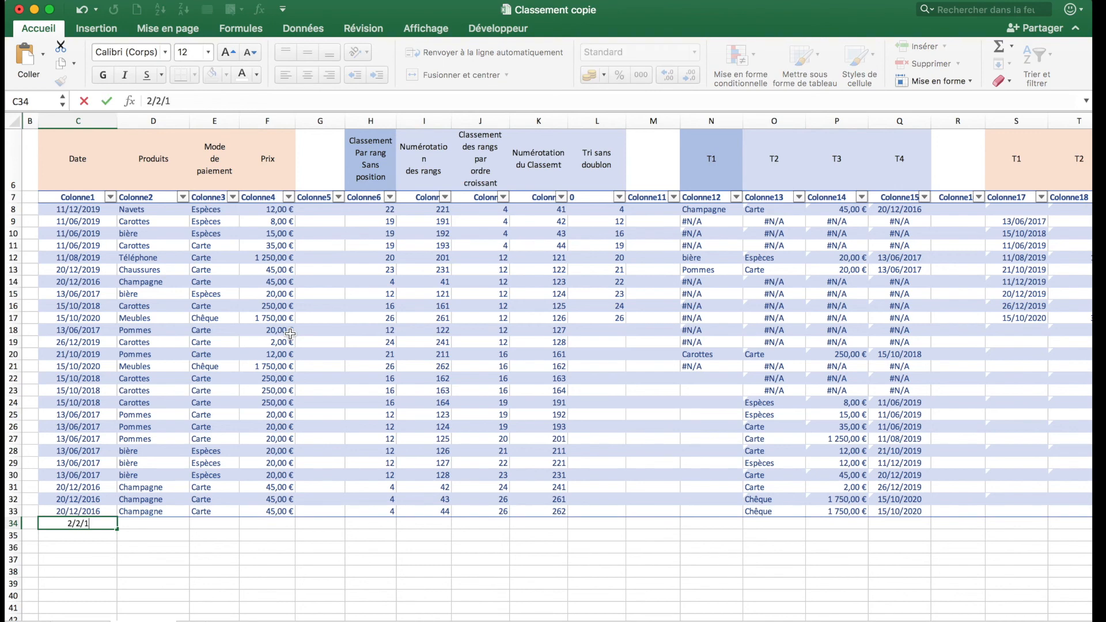
type("4")
key("Return")
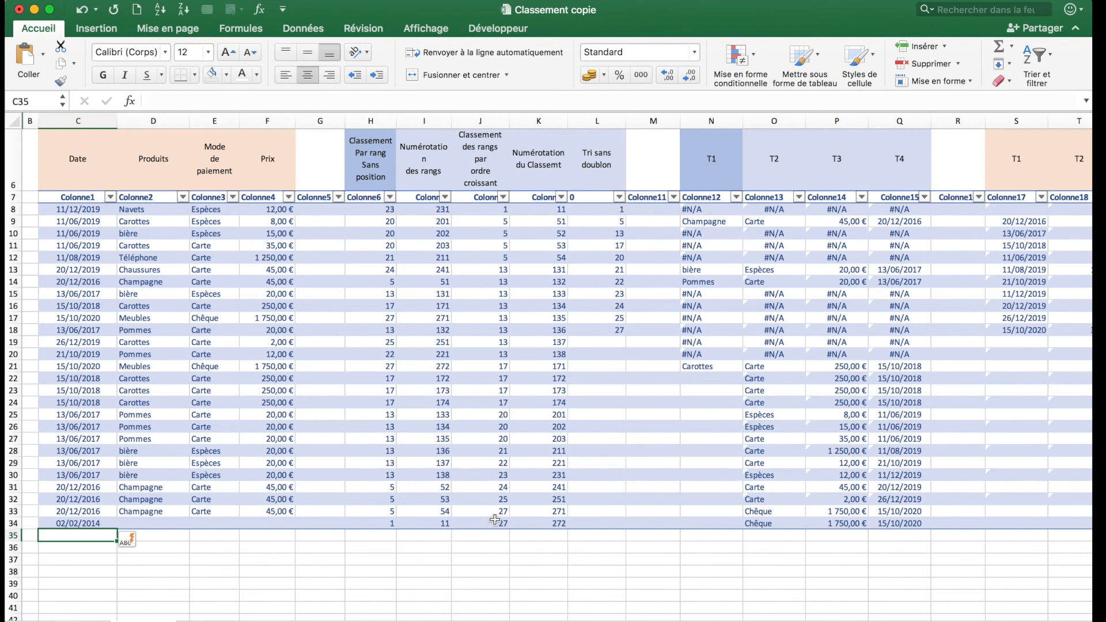
- Complete the new row 34 with the product Moules, payment mode Carte and price 35
key("Up")
key("Right")
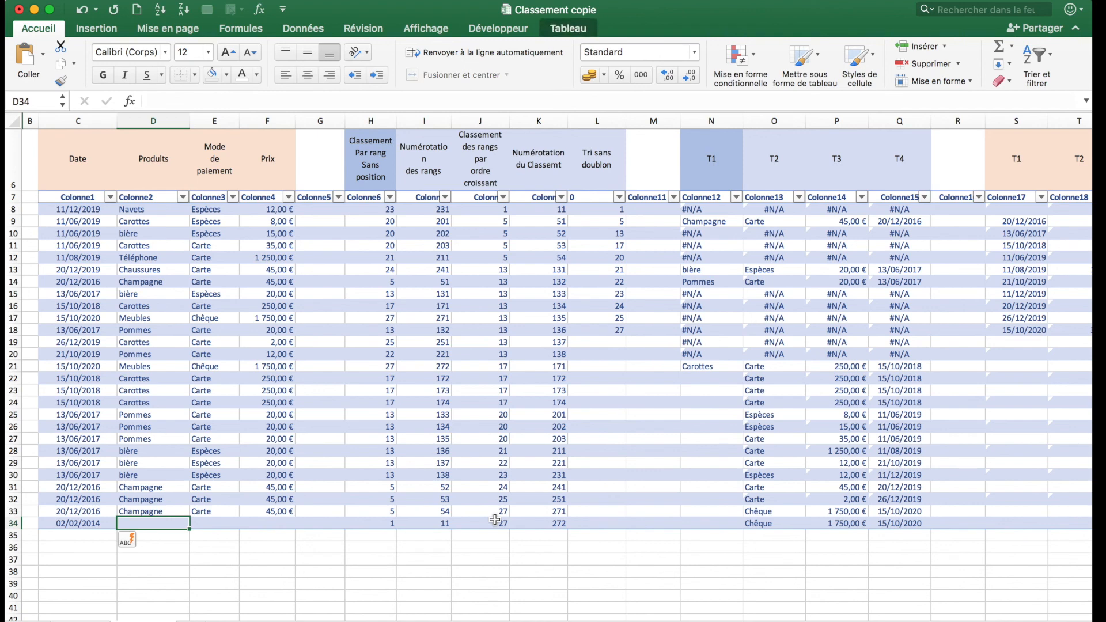
type("Moules")
key("Tab")
type("Carte")
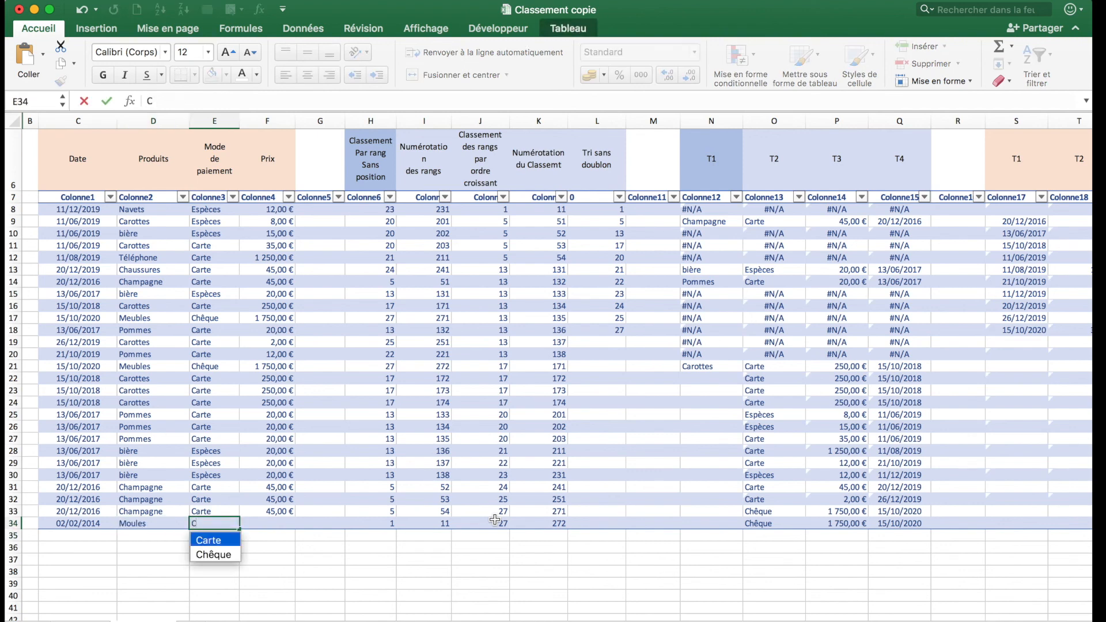
key("Tab")
type("35")
key("Return")
- Delete the helper NB formula from cell D2
scroll(288, 346, "up", 5)
left_click(160, 148)
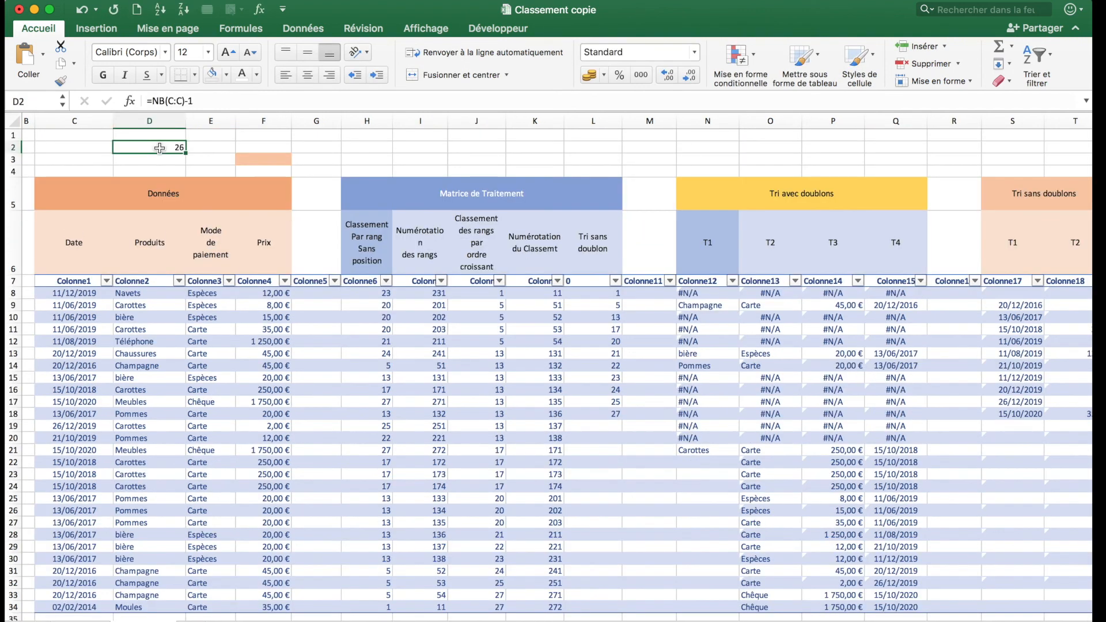
key("Delete")
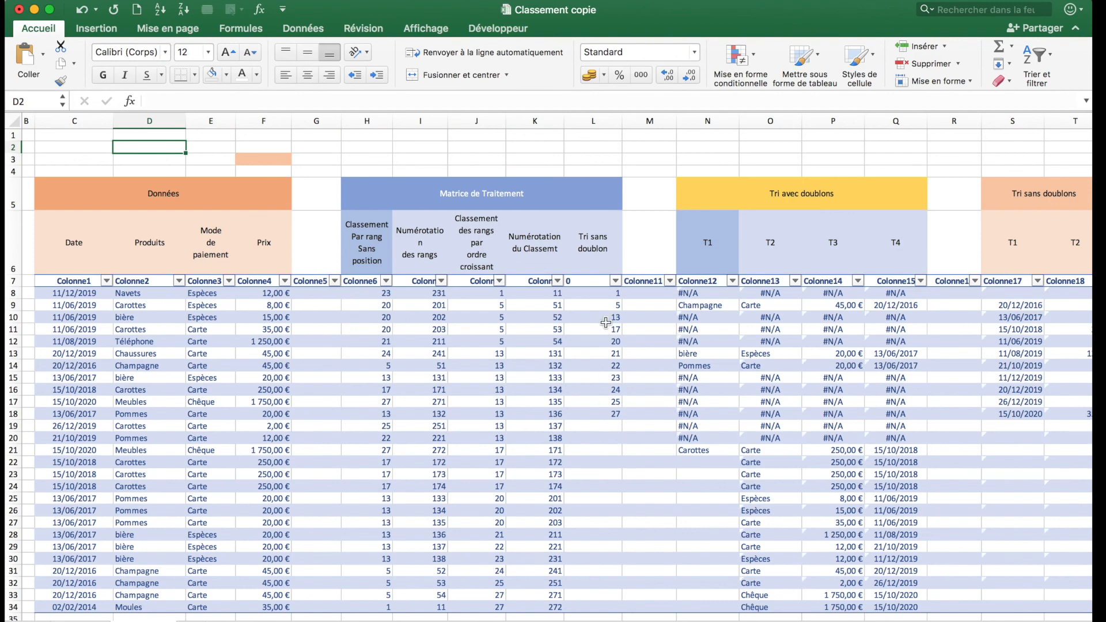